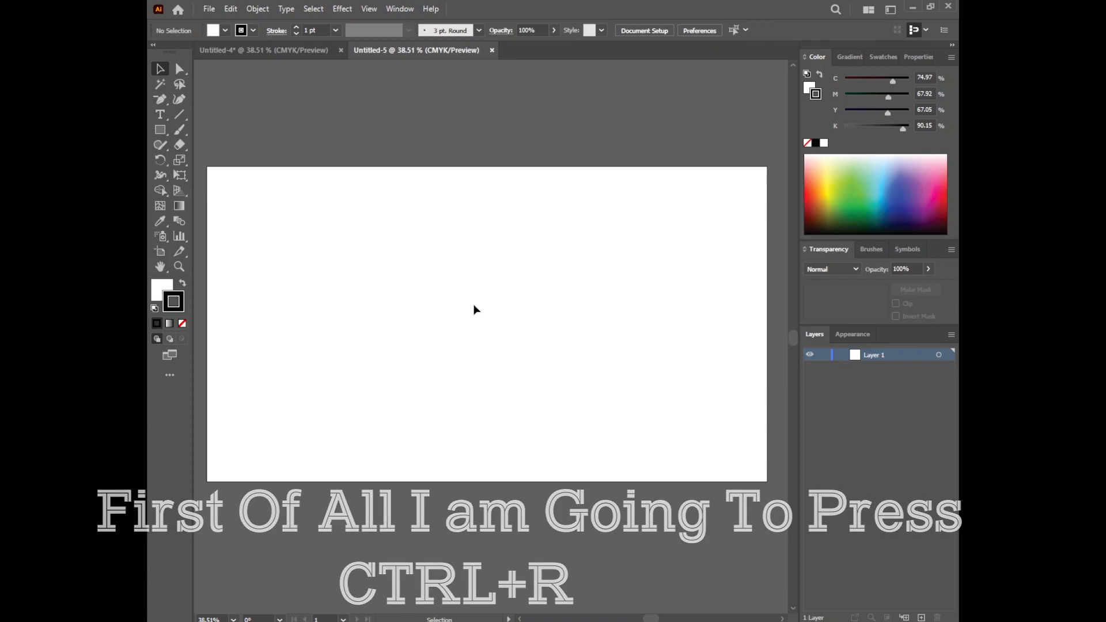
Show the rulers and set their units to centimeters.
key("ctrl+r")
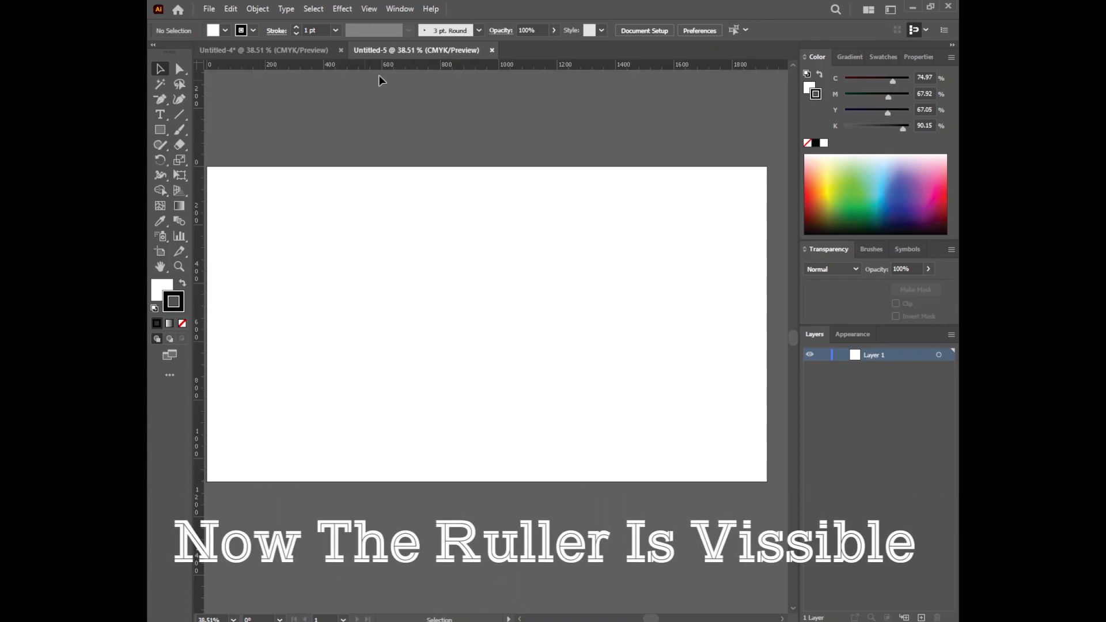
right_click(421, 67)
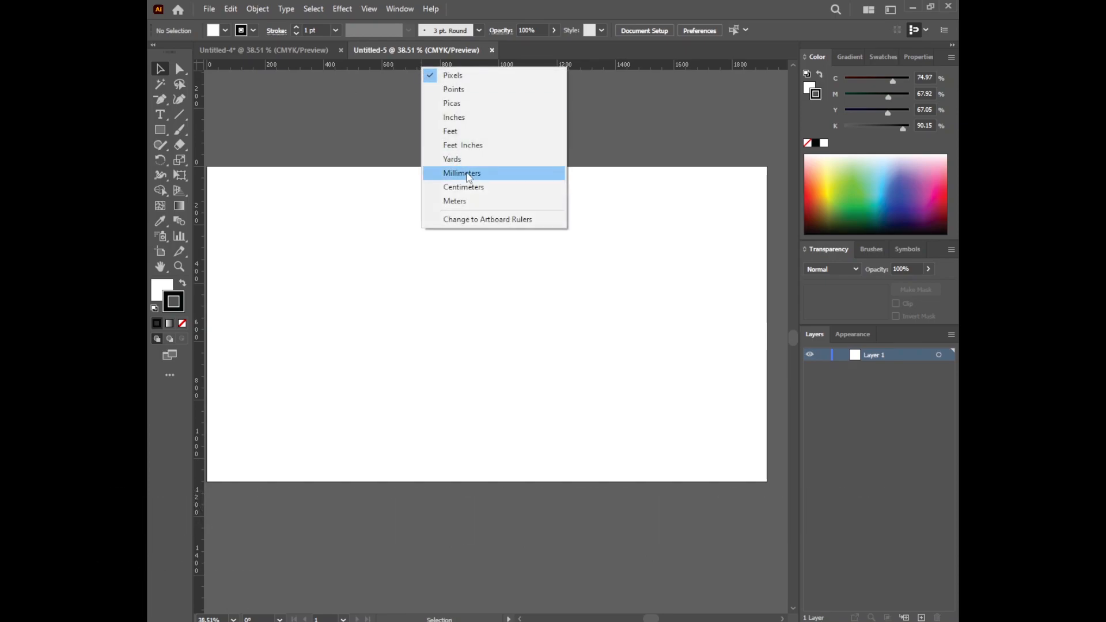
left_click(471, 190)
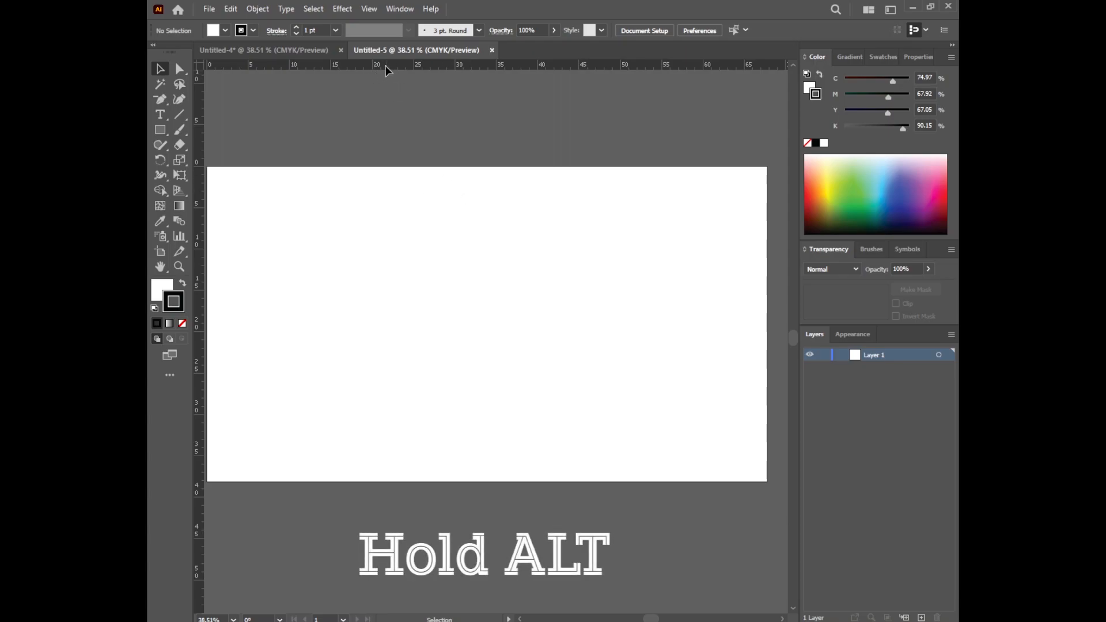
Place six vertical guides on the artboard at 20, 25, 30, 35, 40 and 45 cm.
mouse_move(384, 67)
left_mouse_down()
mouse_move(391, 105)
mouse_move(381, 118)
mouse_move(371, 78)
left_mouse_up()
left_click_drag(372, 126, 423, 162)
left_click(465, 104)
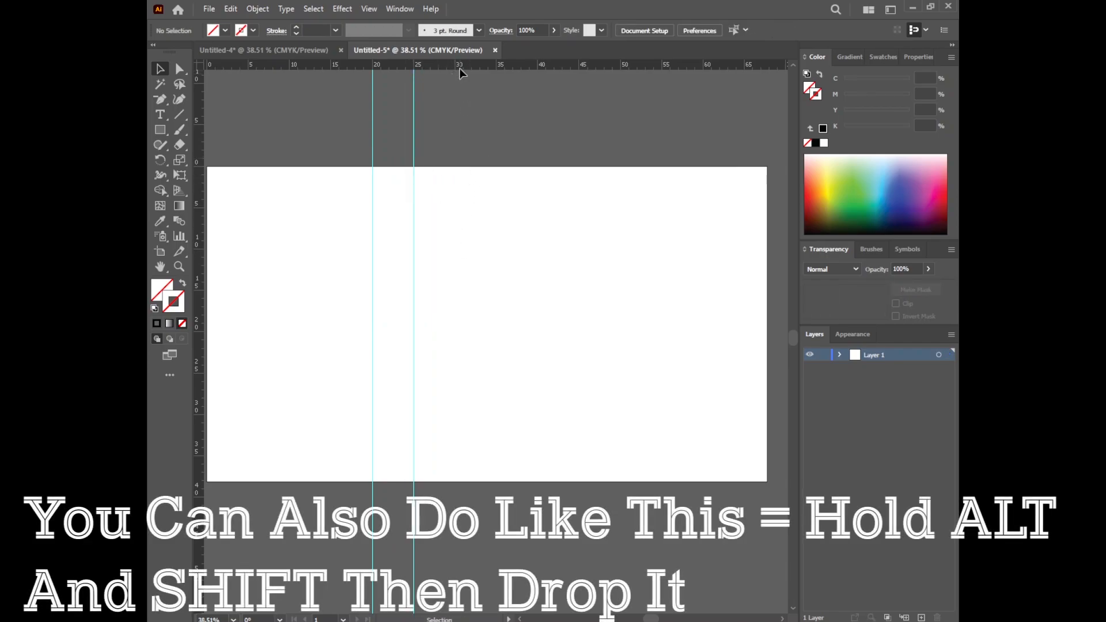
left_click_drag(445, 67, 454, 114)
left_click_drag(488, 67, 580, 91)
Select all six vertical guides and make a copy of them rotated by 90° to form a grid.
left_click_drag(299, 182, 514, 327)
right_click(522, 321)
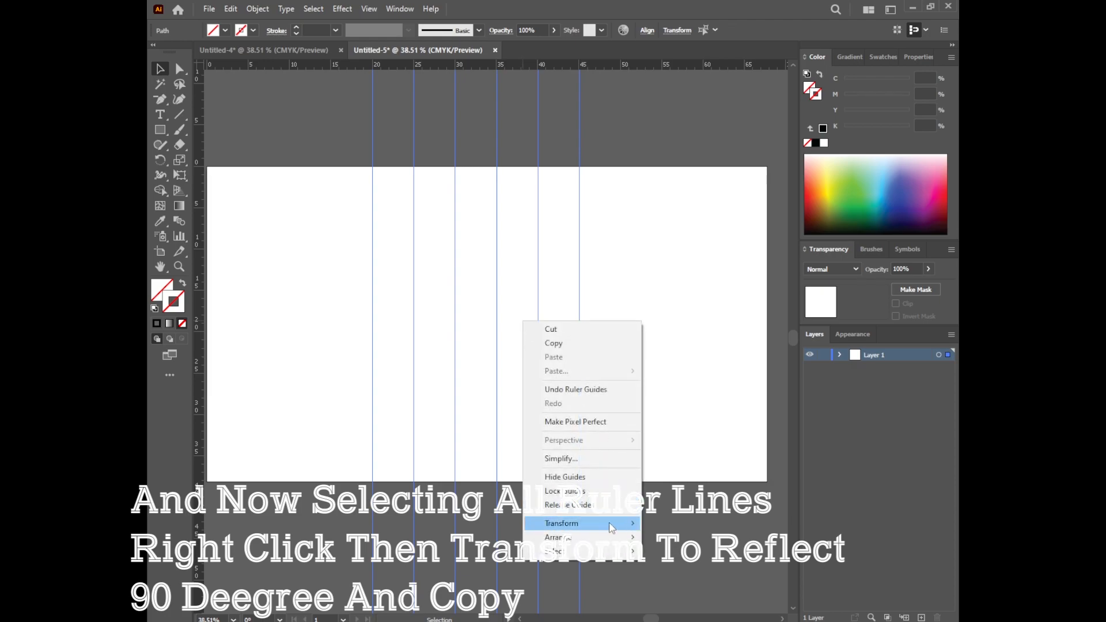
mouse_move(596, 522)
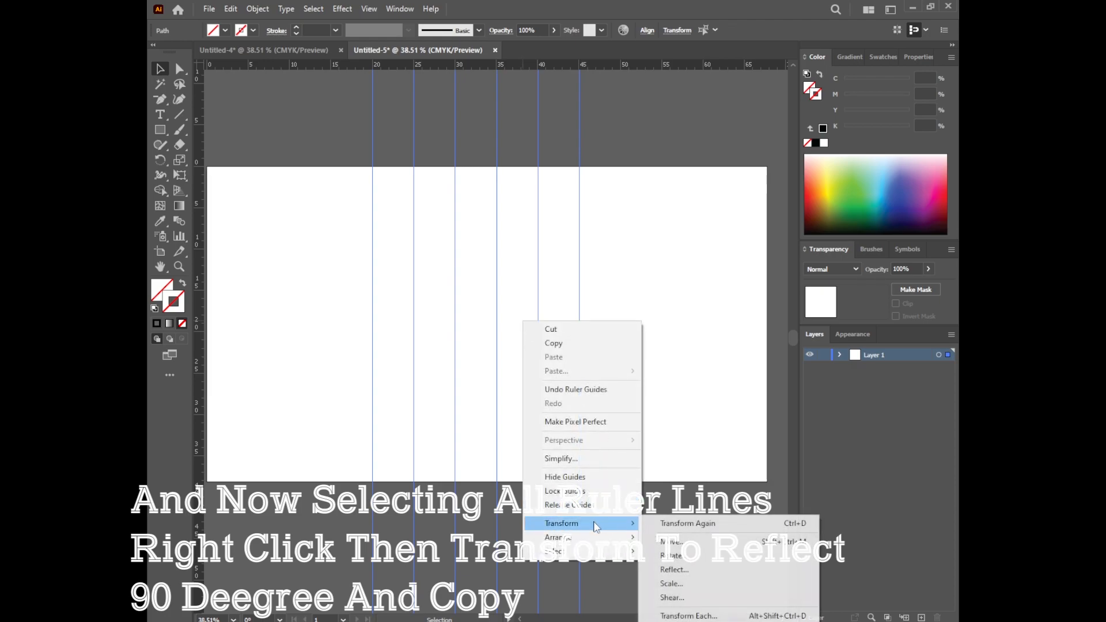
left_click(673, 555)
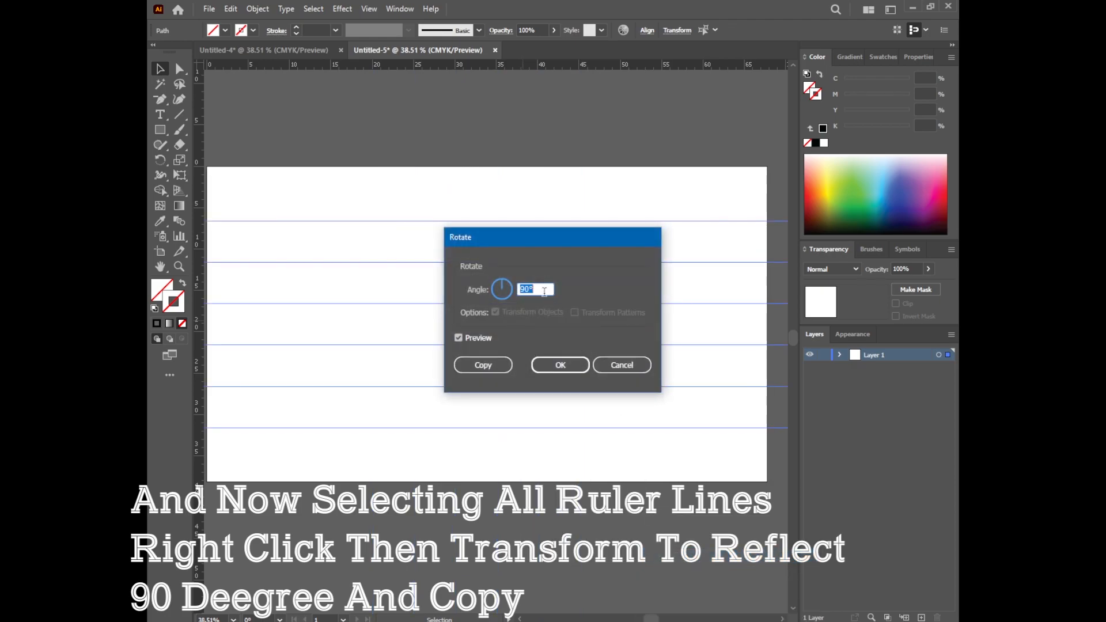
left_click(499, 366)
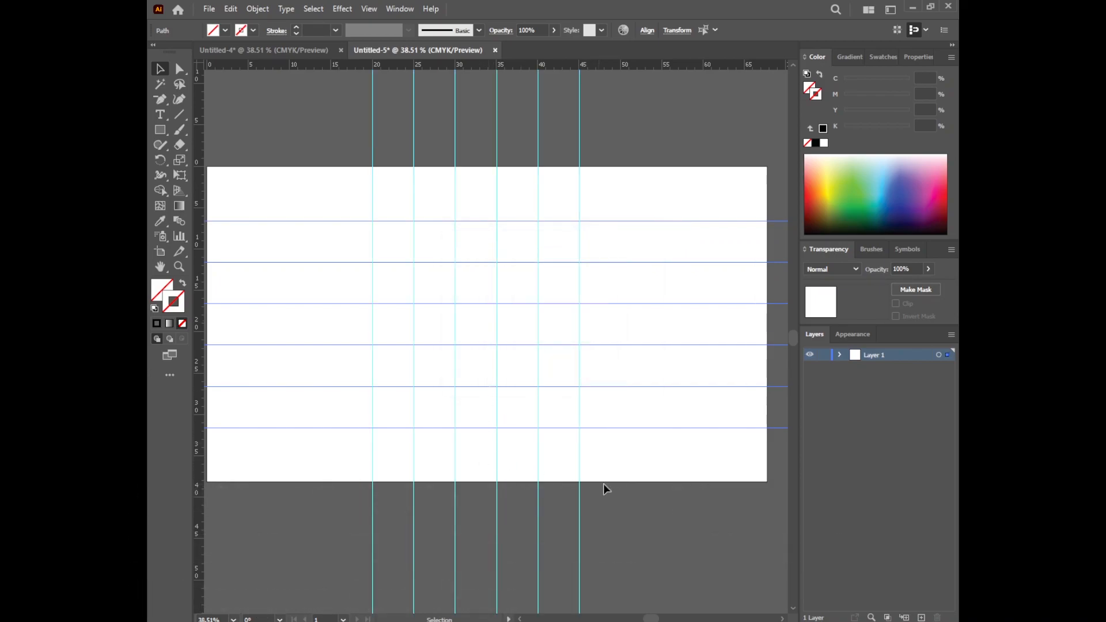
left_click(618, 484)
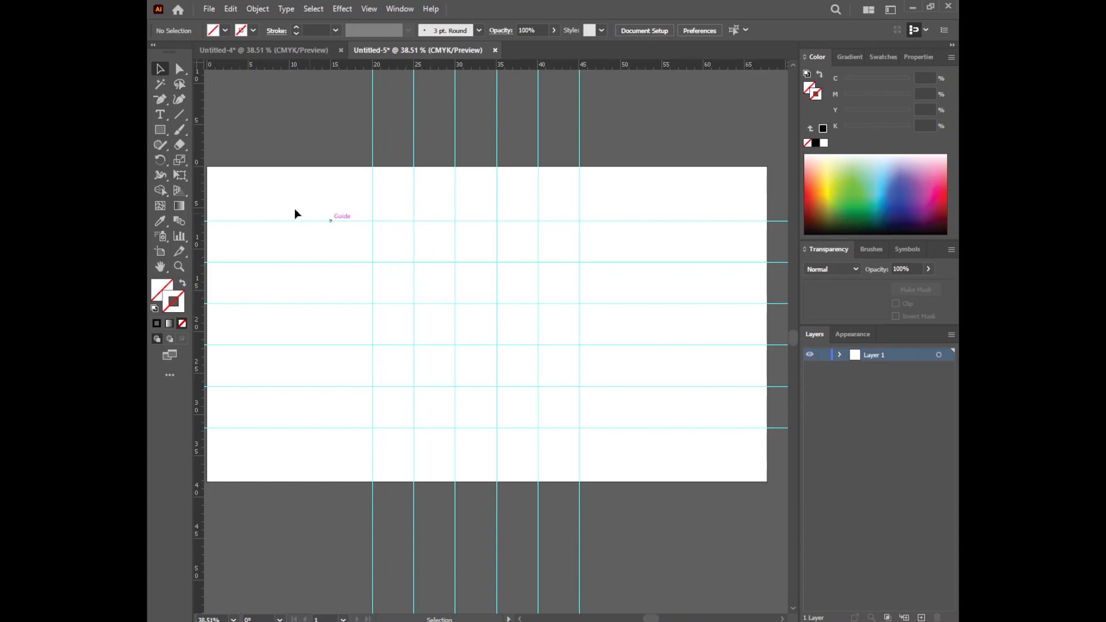
With the Pen tool and a black stroke, draw the letter D's left edge at 25 cm and its bottom edge to the 35 cm guide.
left_click(162, 100)
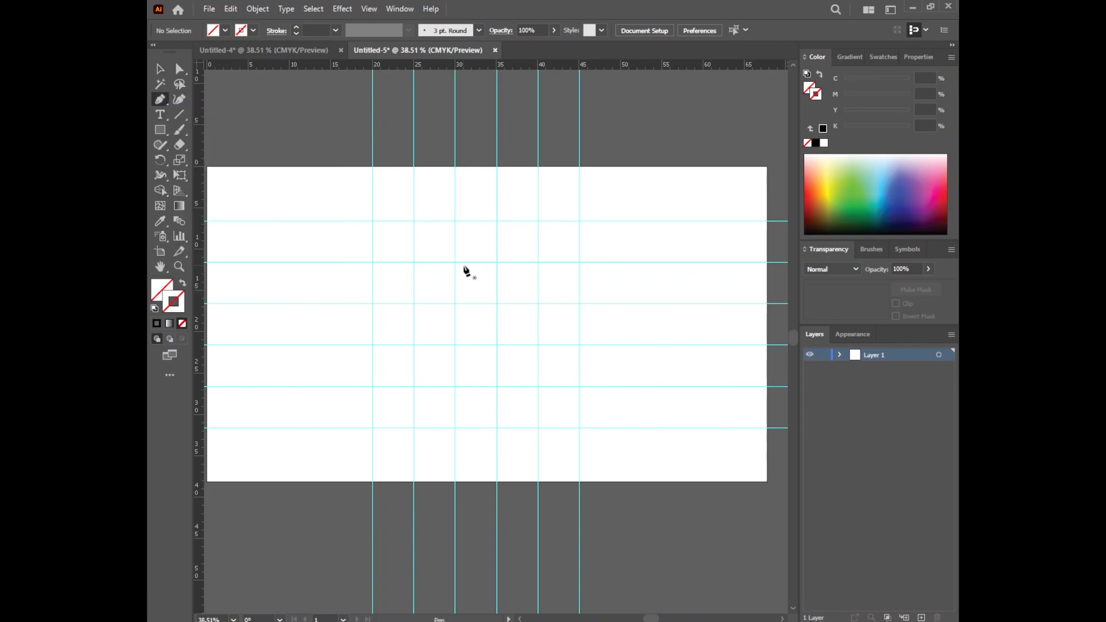
left_click(413, 221)
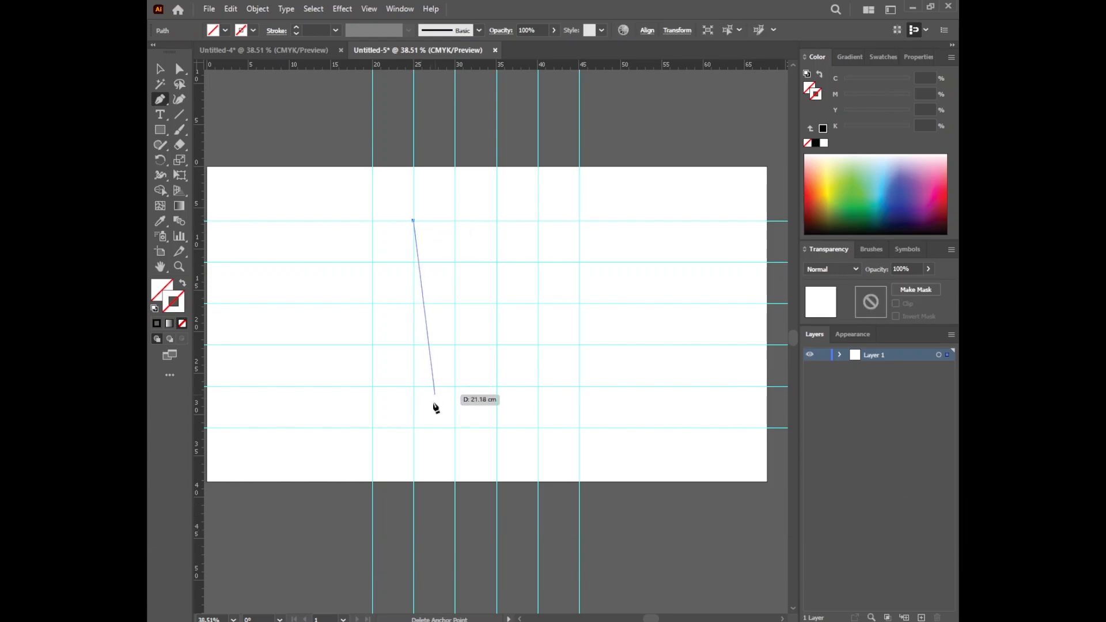
left_click(414, 428)
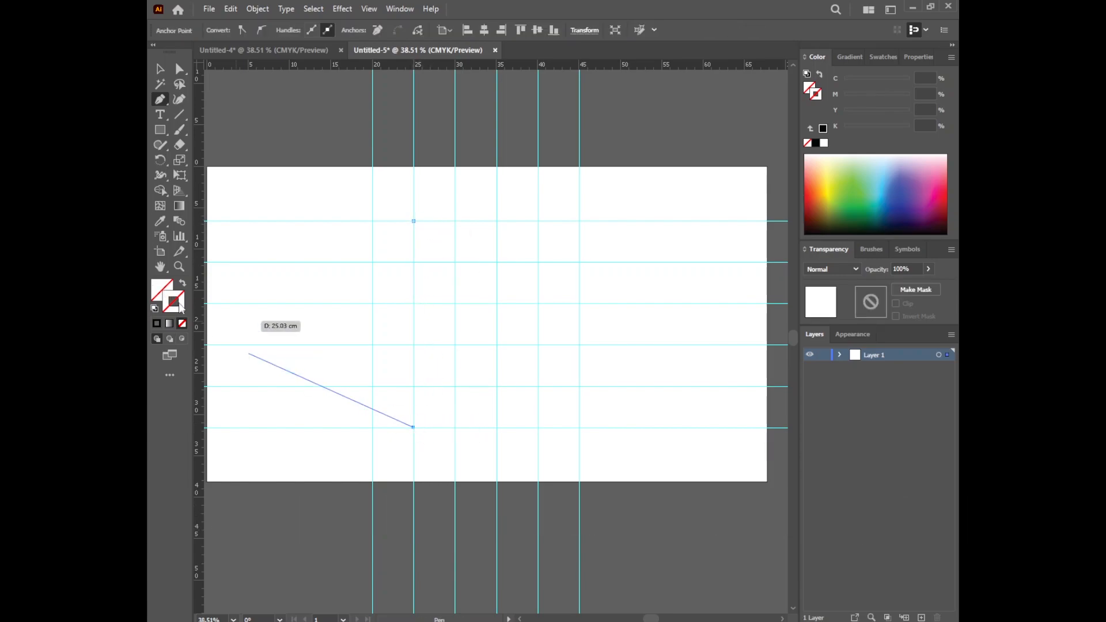
left_click(156, 323)
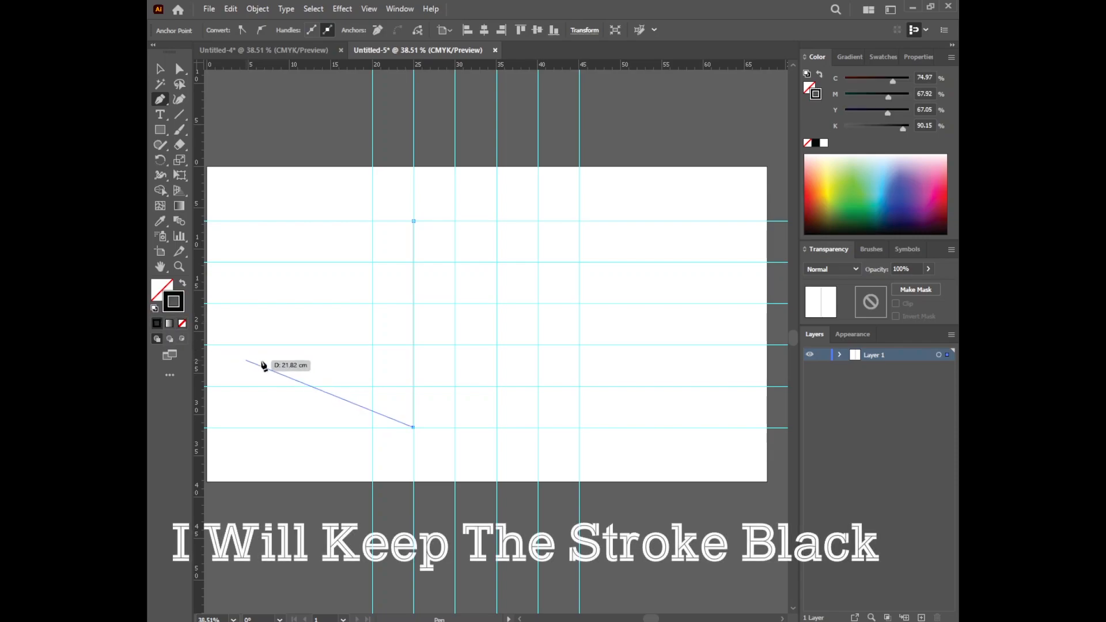
left_click(414, 428)
left_click(497, 429)
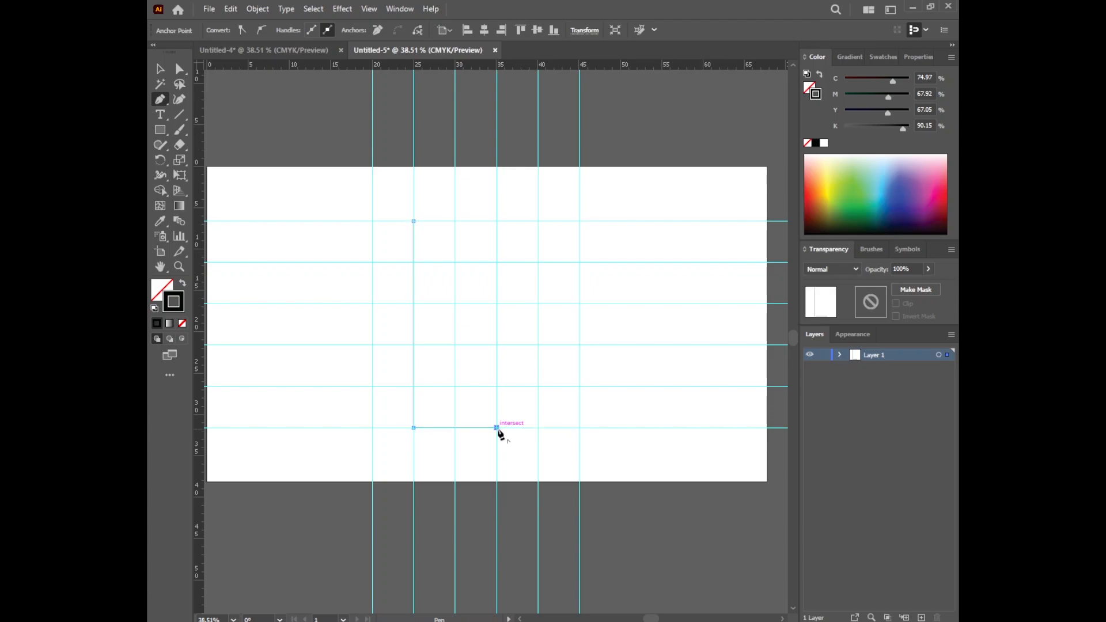
Complete the D outline with curved right corners and a straight right edge on the 40 cm guide, close the path and deselect it.
left_click(538, 387)
left_click_drag(538, 387, 537, 346)
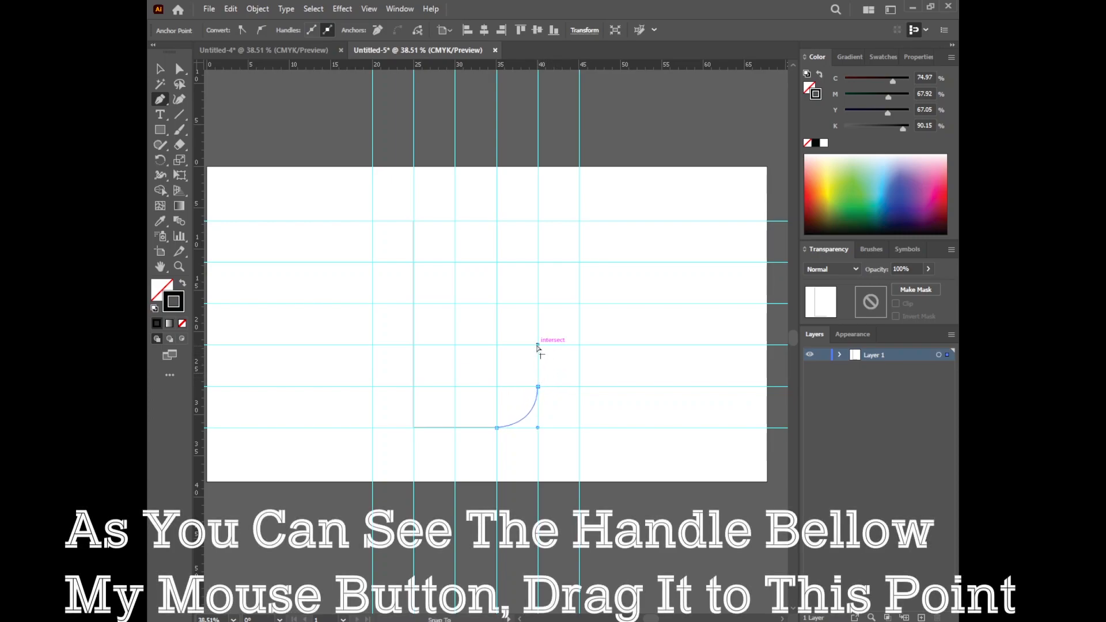
left_click(538, 345)
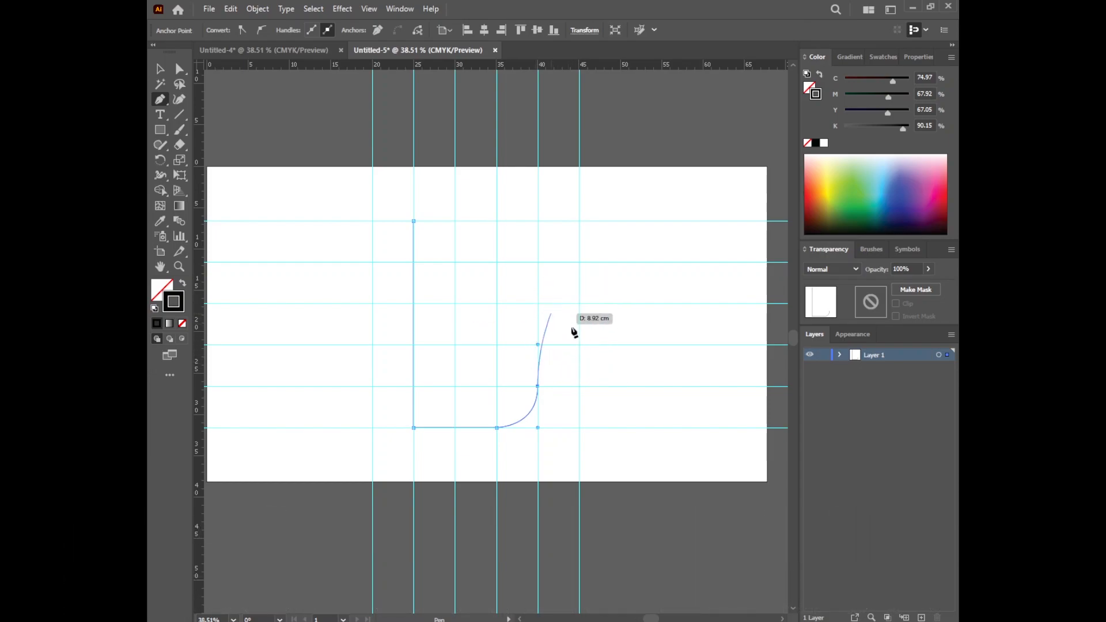
left_click(538, 263)
left_click_drag(496, 221, 455, 222)
left_click(413, 221)
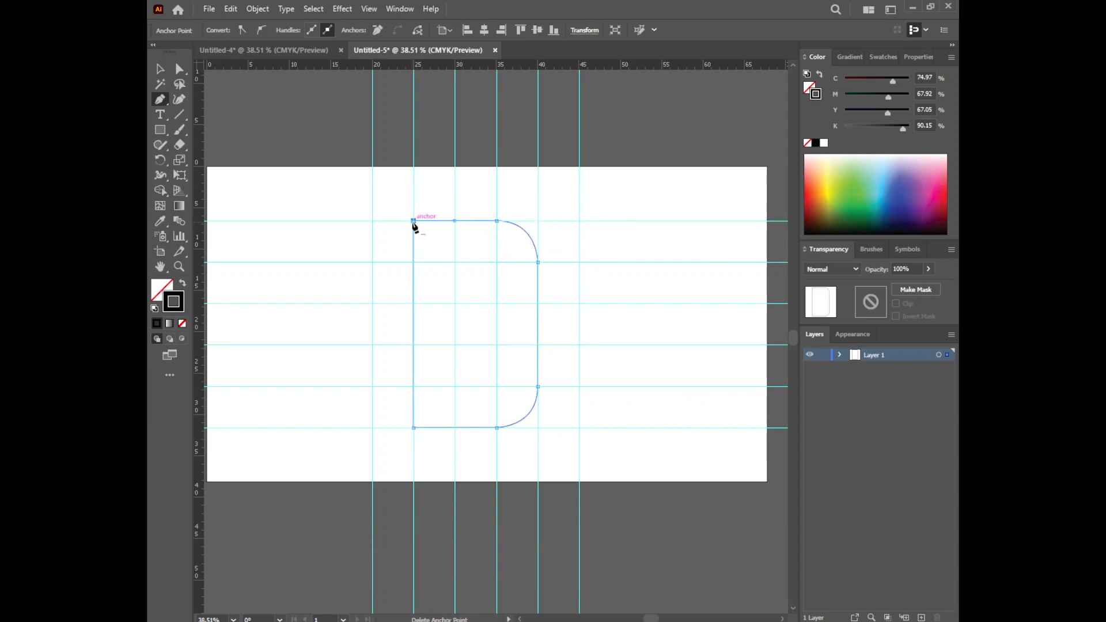
key("v")
left_click(439, 294)
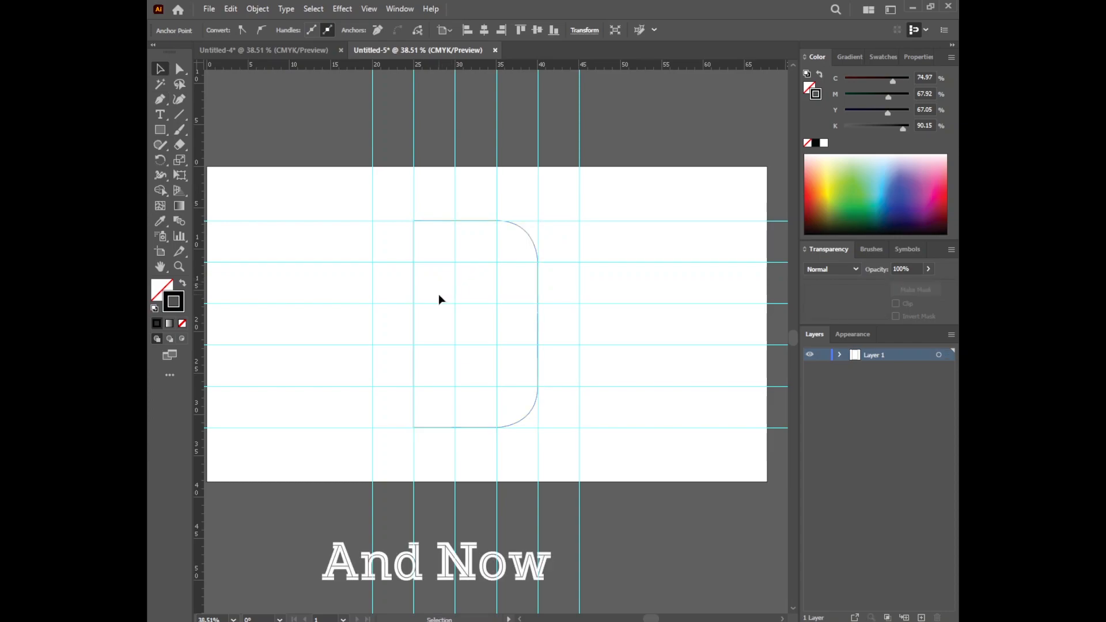
Draw a closed inner rectangle for the D with the Pen tool between the 30 and 35 cm guides, one grid row inside the outline.
key("p")
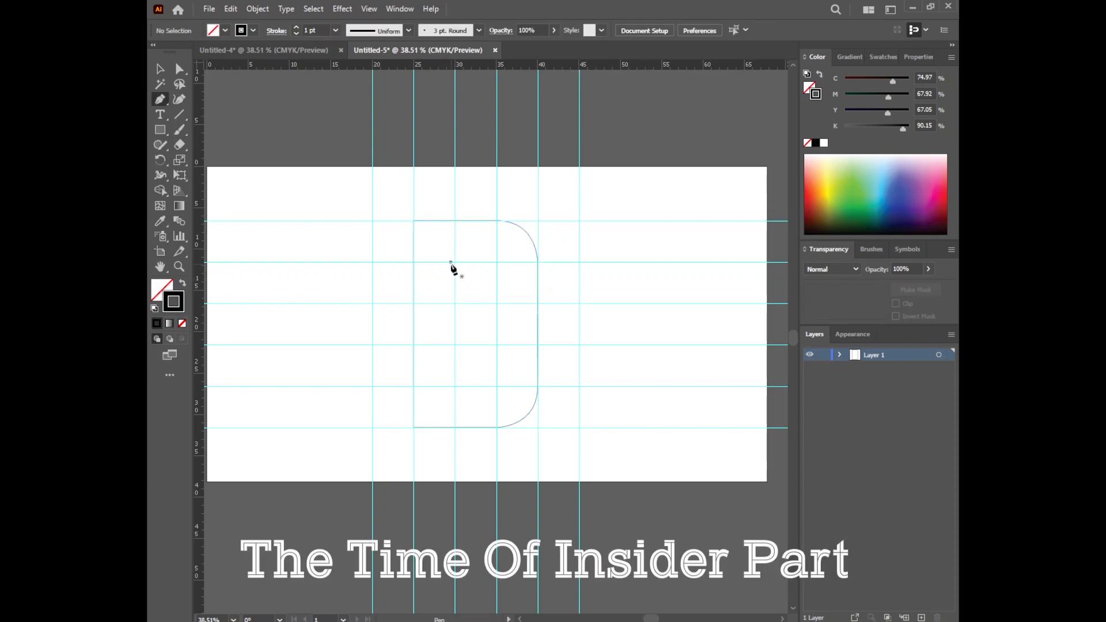
left_click(455, 262)
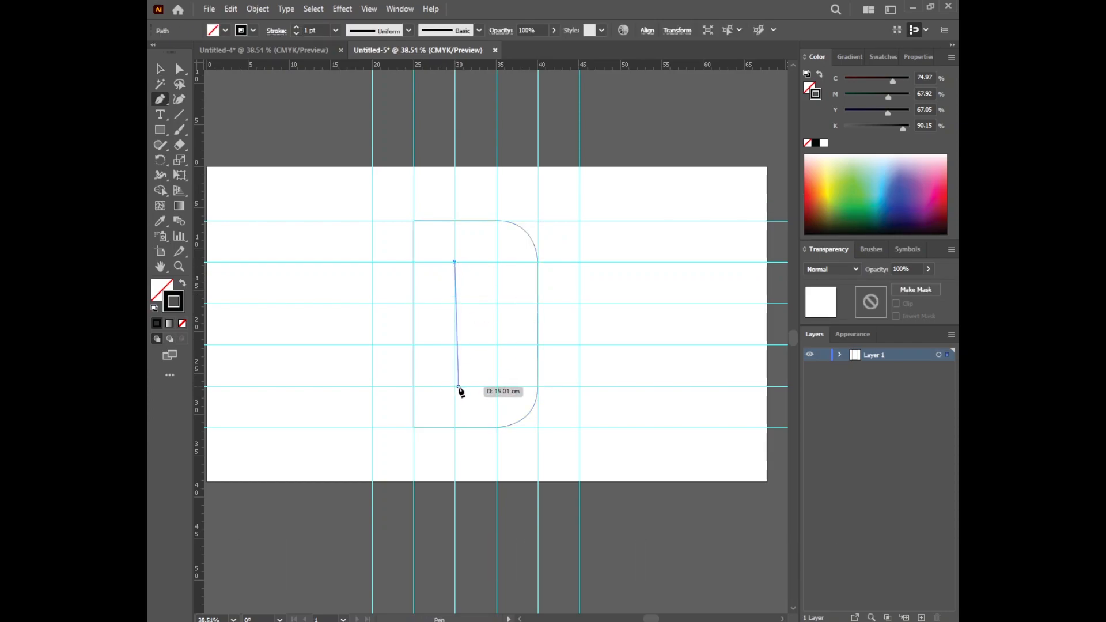
left_click(454, 386)
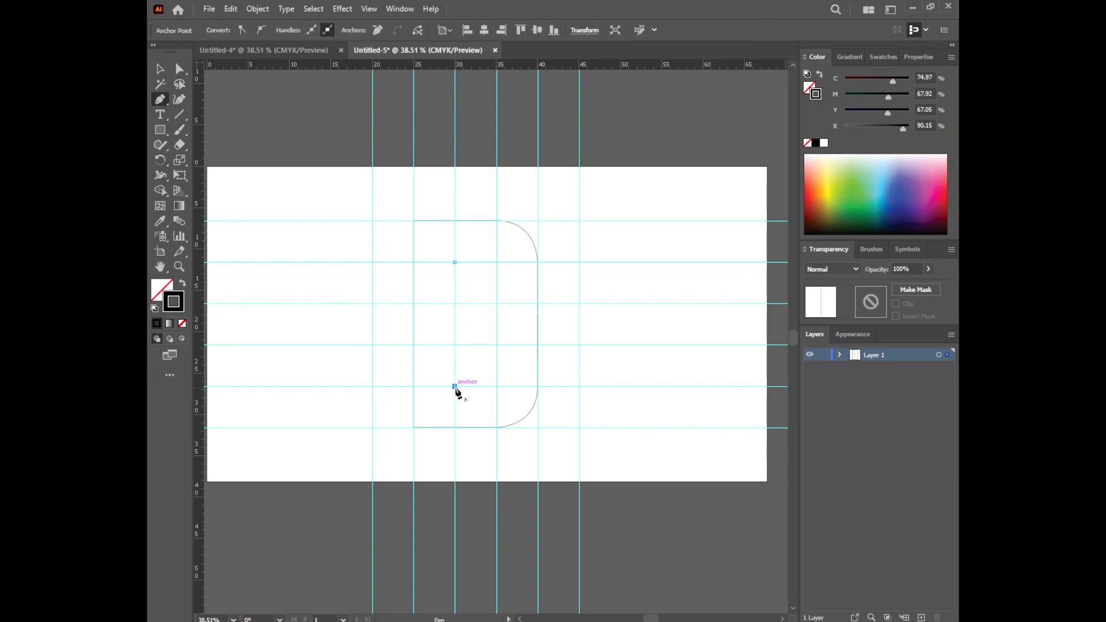
left_click(496, 387)
left_click(497, 262)
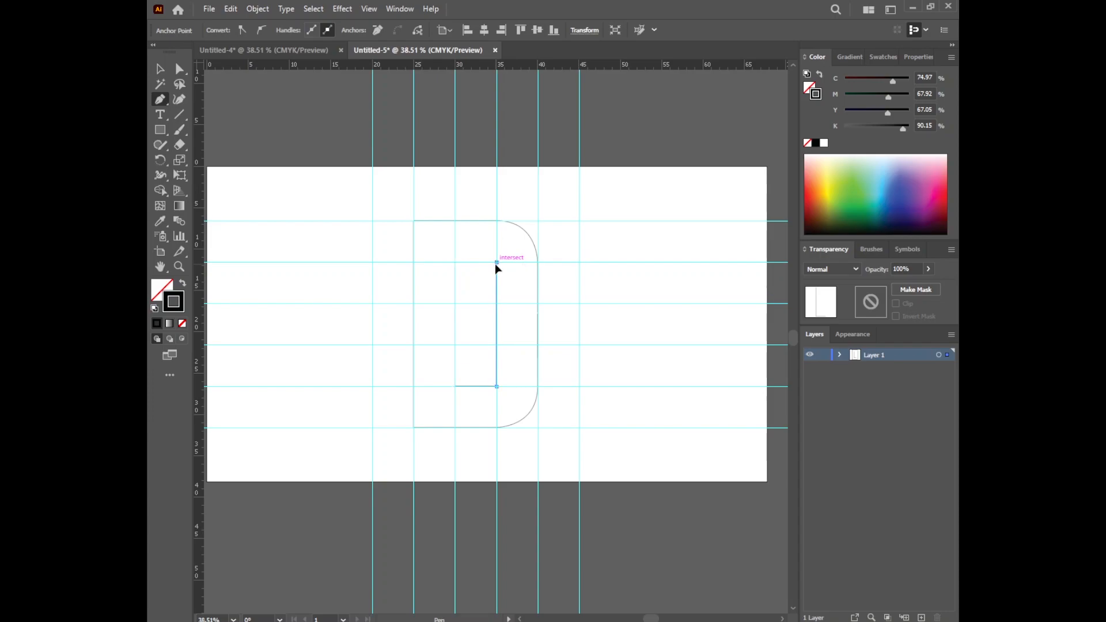
left_click(455, 262)
key("v")
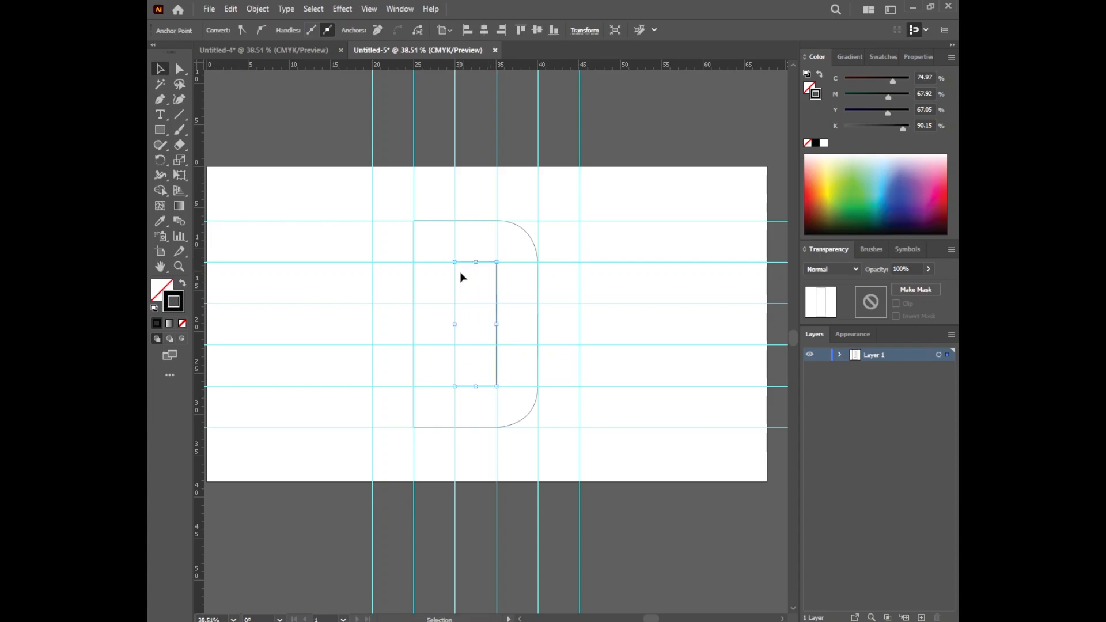
Delete all the guides, keeping the two D paths.
left_click_drag(302, 170, 634, 508)
key("Delete")
key("Delete")
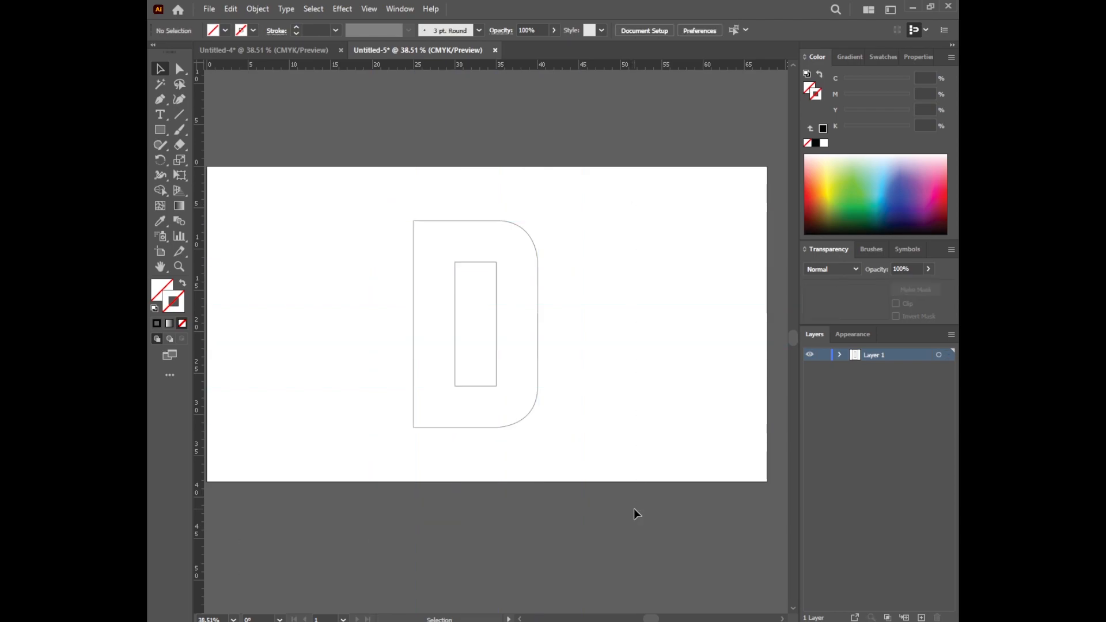
Round the inner rectangle's two right corners to a radius of about 3.08 cm with the Direct Selection tool.
left_click(496, 319)
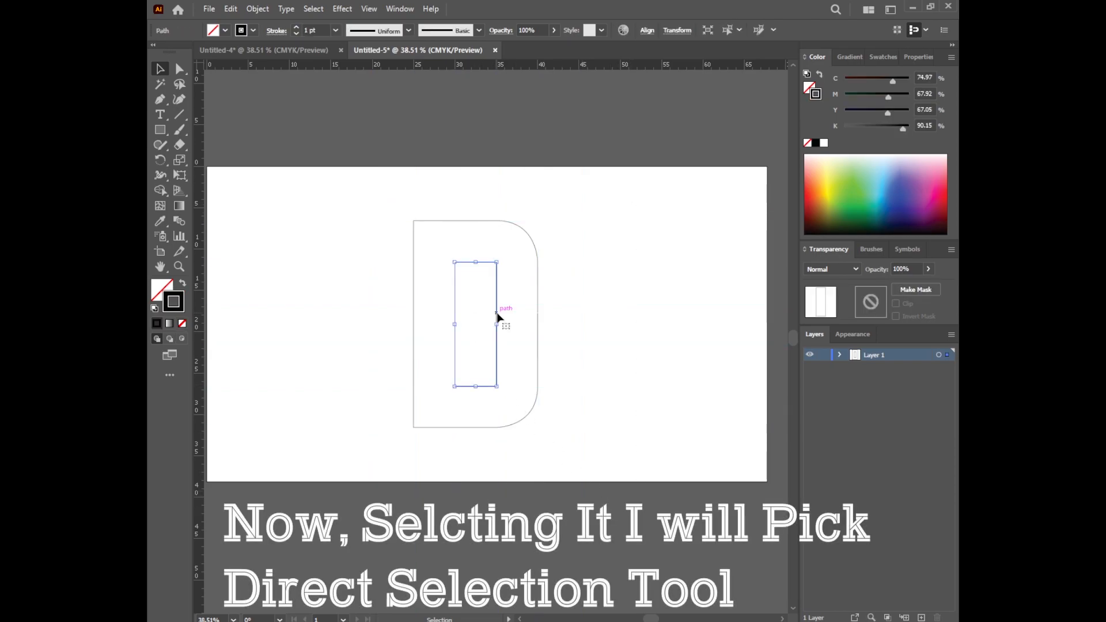
left_click(180, 68)
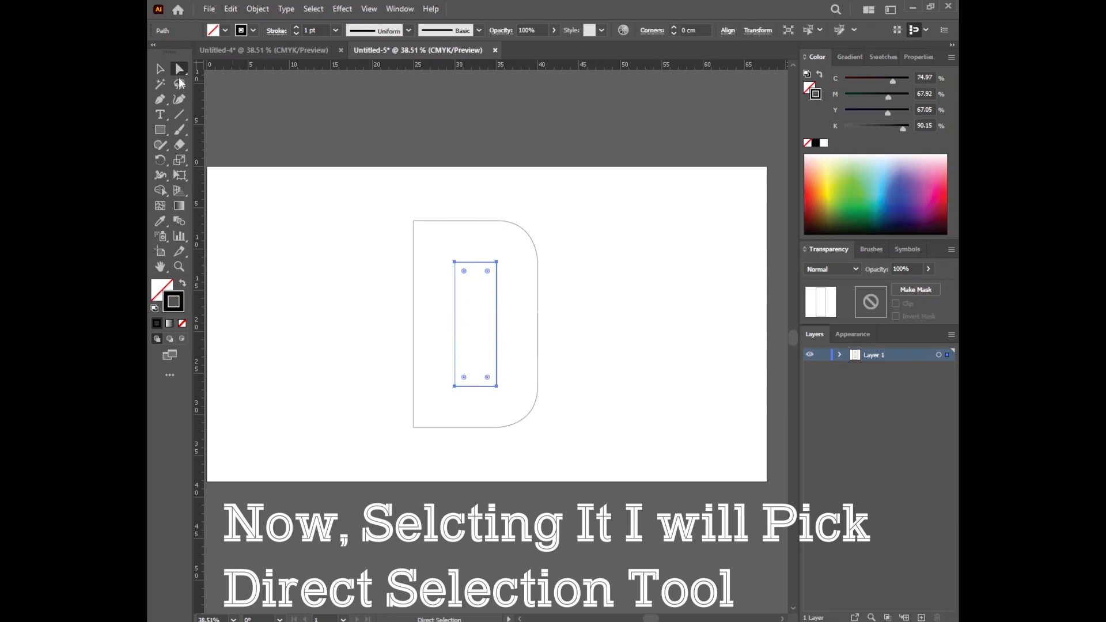
left_click(497, 263)
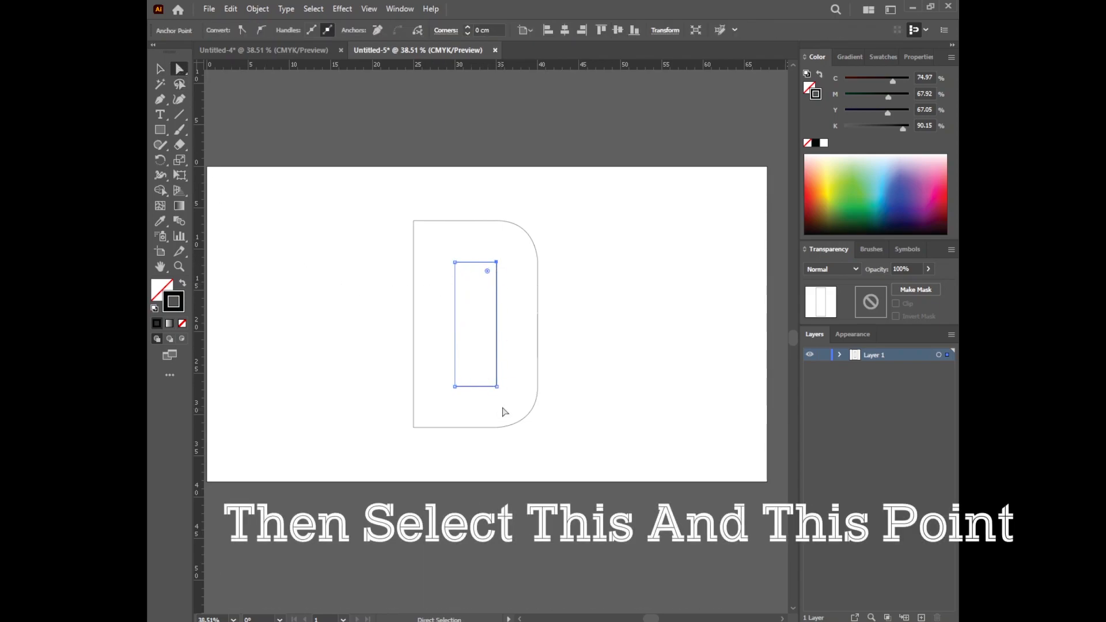
left_click(496, 386, "shift")
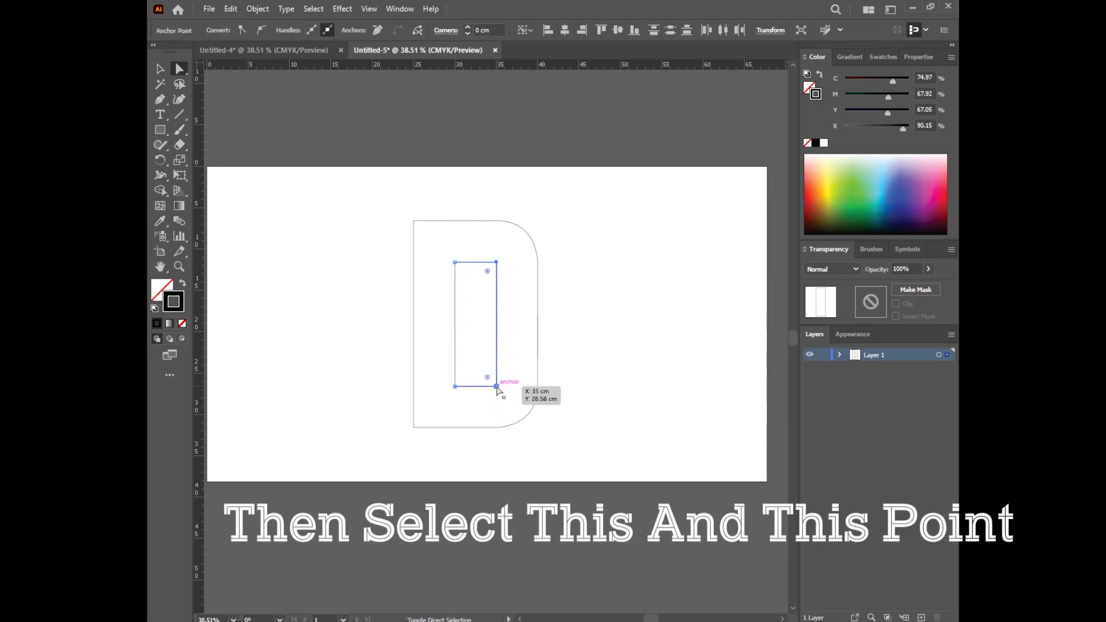
left_click_drag(488, 378, 465, 376)
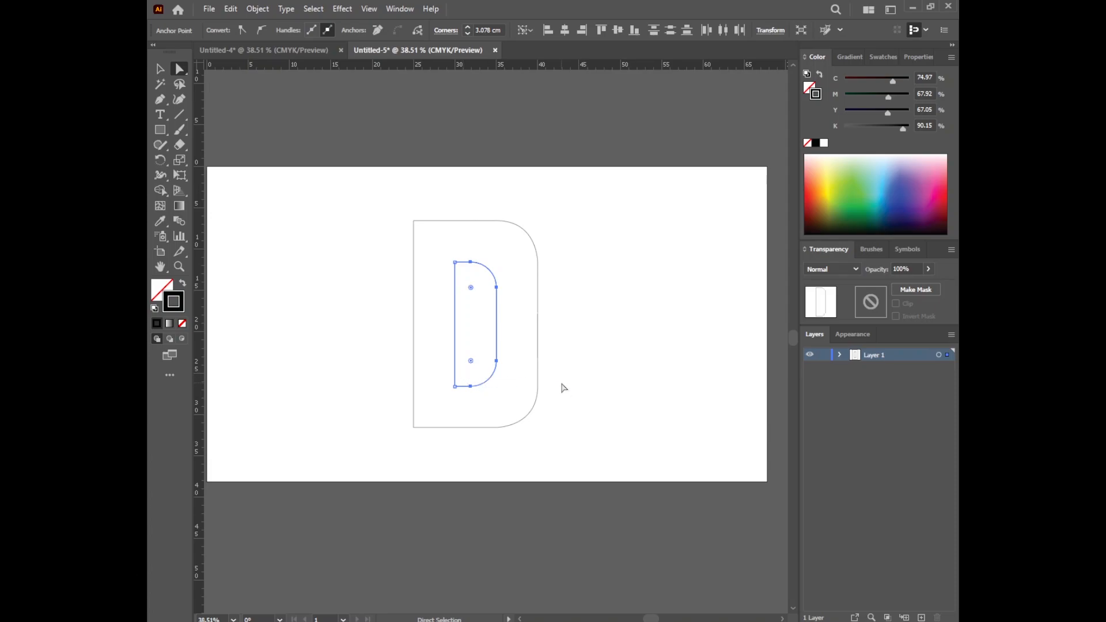
left_click(563, 388)
key("v")
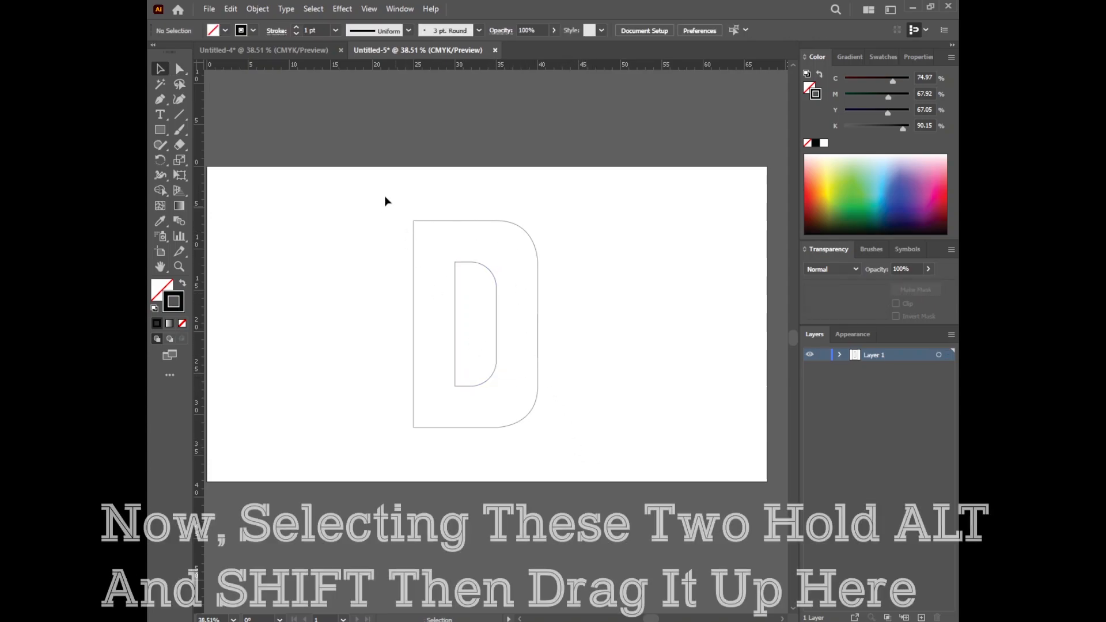
Select the outer and inner D paths together and place a duplicate diagonally up and to the right of the original.
left_click_drag(369, 188, 568, 446)
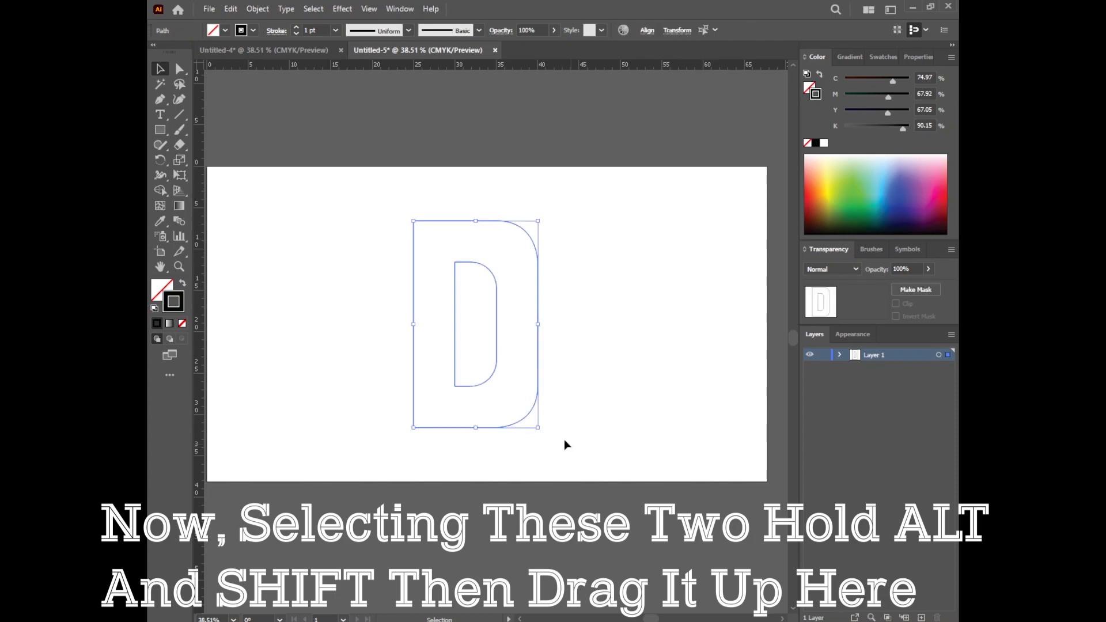
left_click(535, 405, "shift")
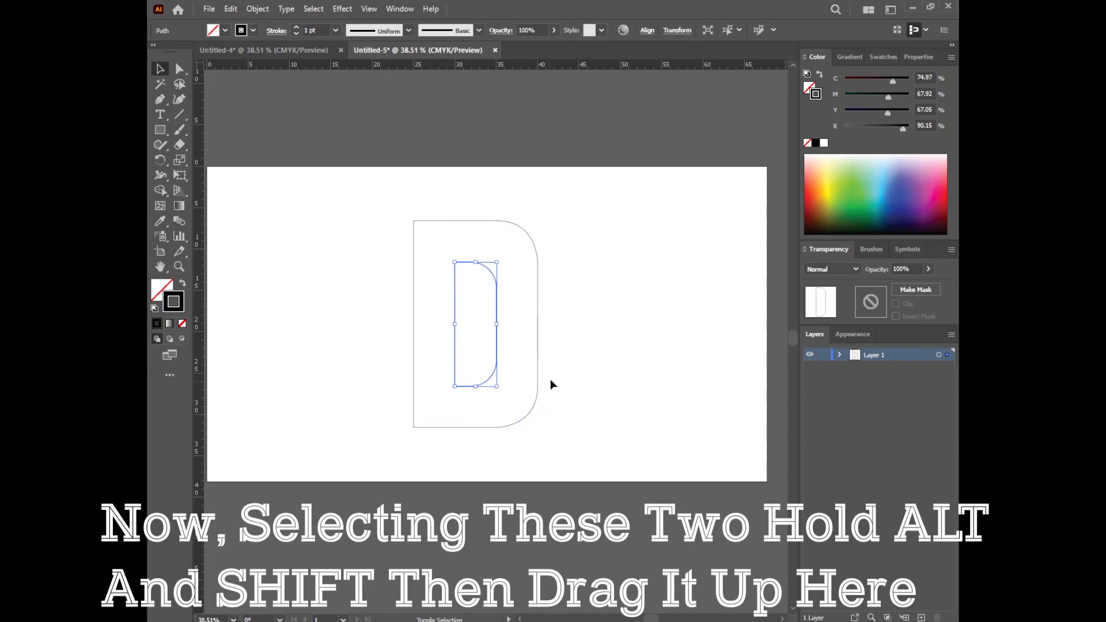
left_click(459, 326)
left_click_drag(538, 398, 557, 386)
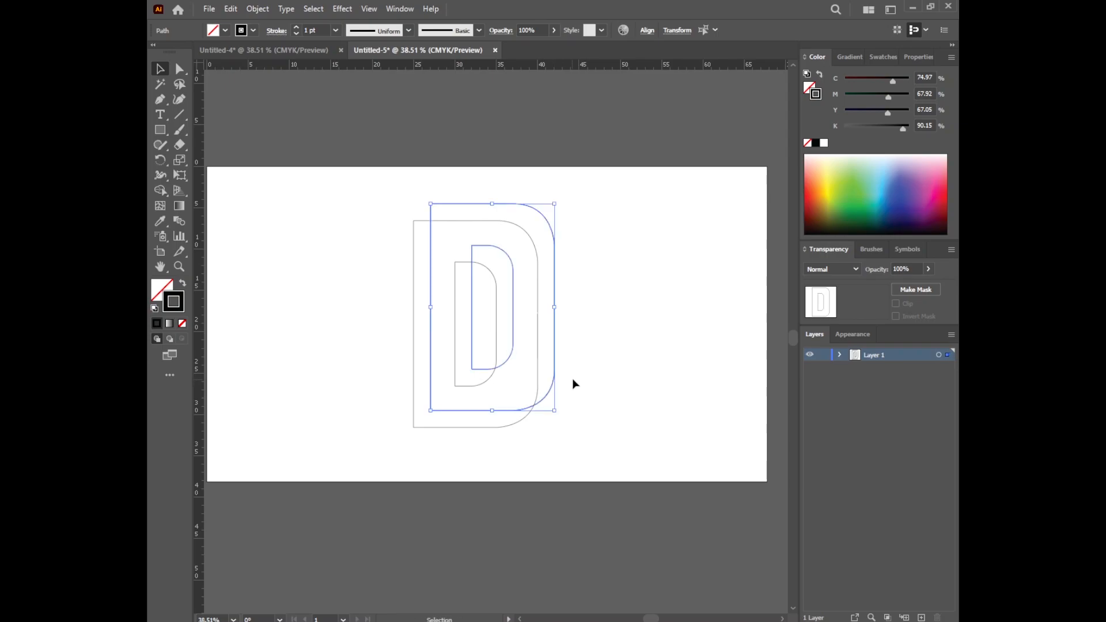
left_click(573, 375)
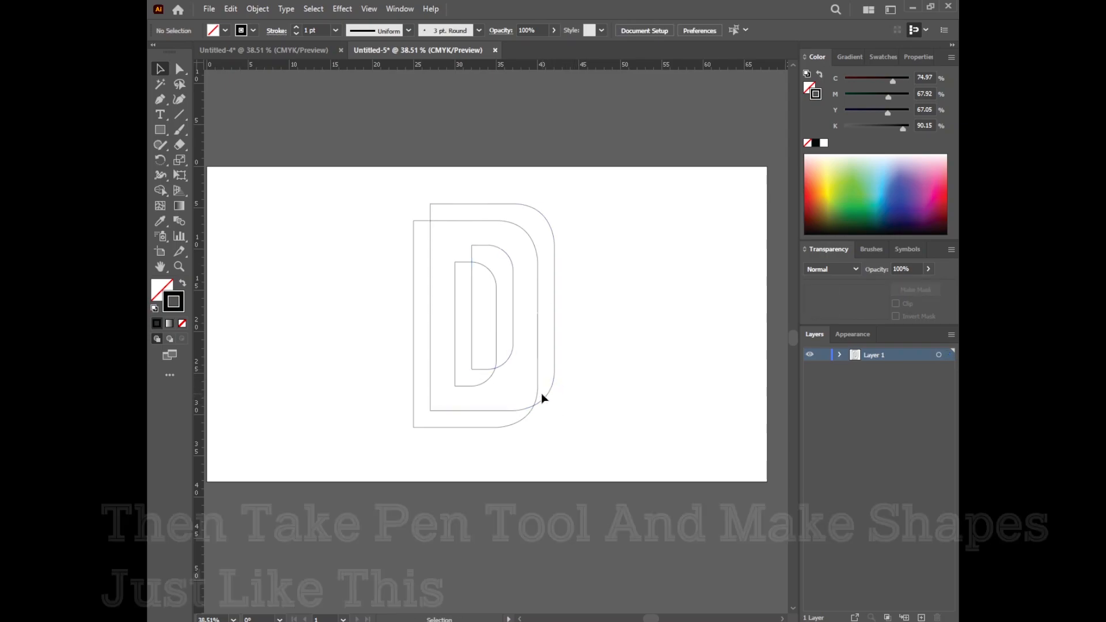
Join the upper-left corners of the two outer D outlines with a straight Pen tool line and deselect it.
key("p")
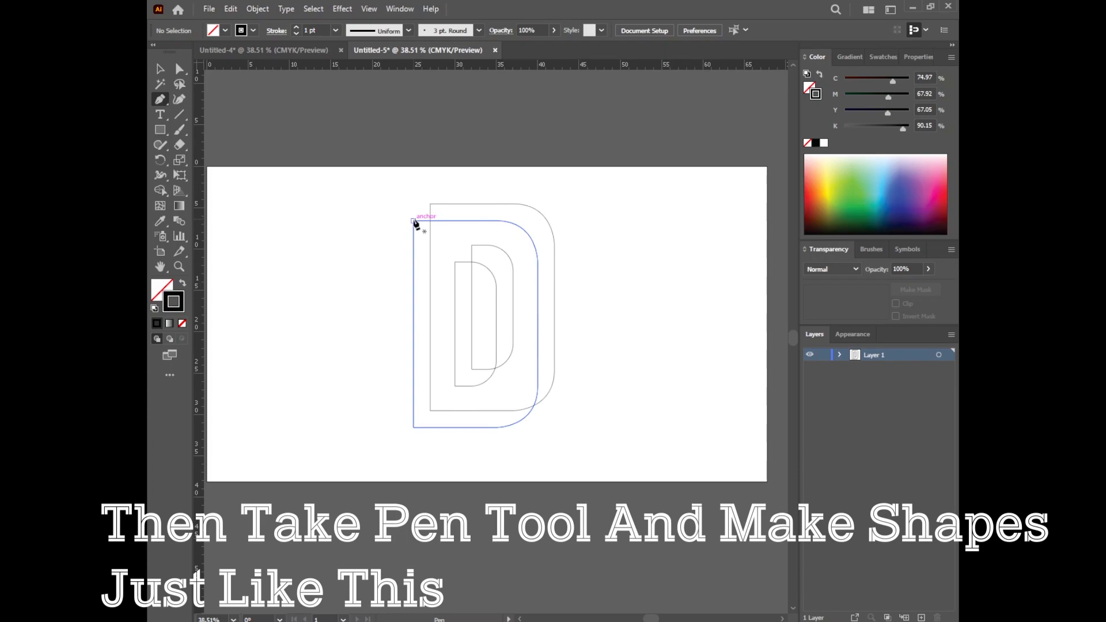
left_click(414, 221)
left_click(430, 204)
key("v")
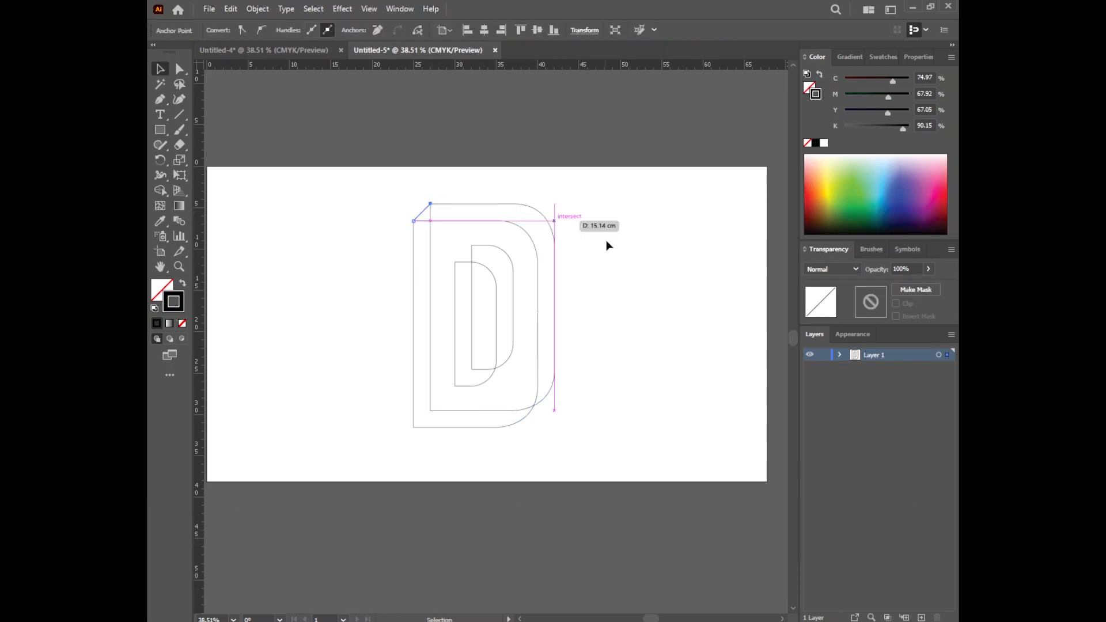
left_click(606, 245)
Add straight Pen tool lines joining the outer outlines' lower-right curves and the inner outlines' lower-left corners.
key("p")
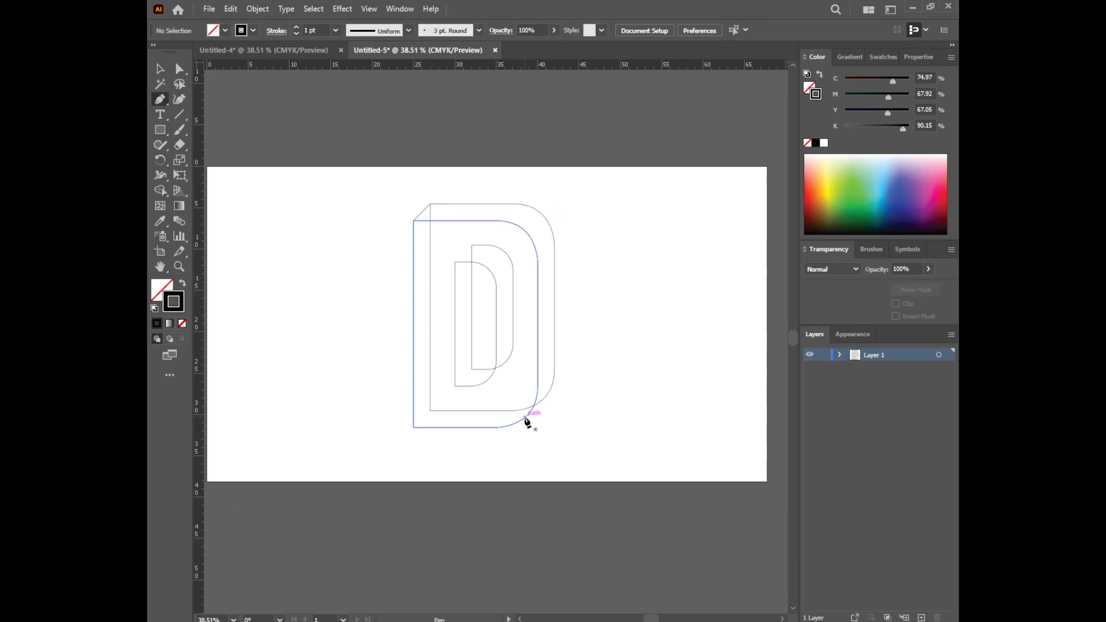
left_click(525, 417)
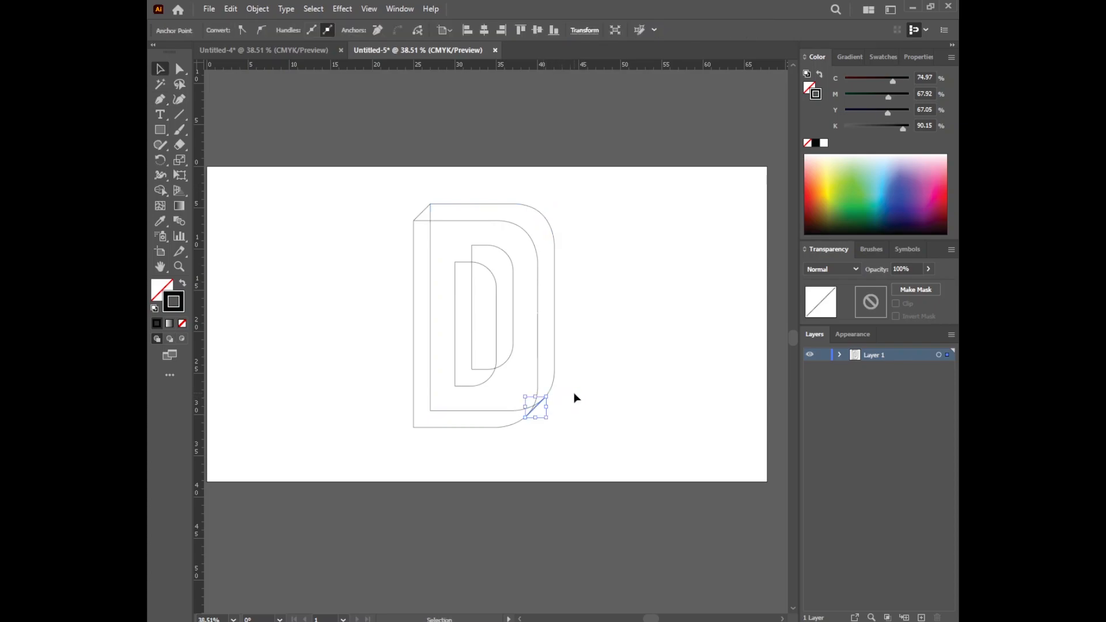
left_click(573, 395, "ctrl")
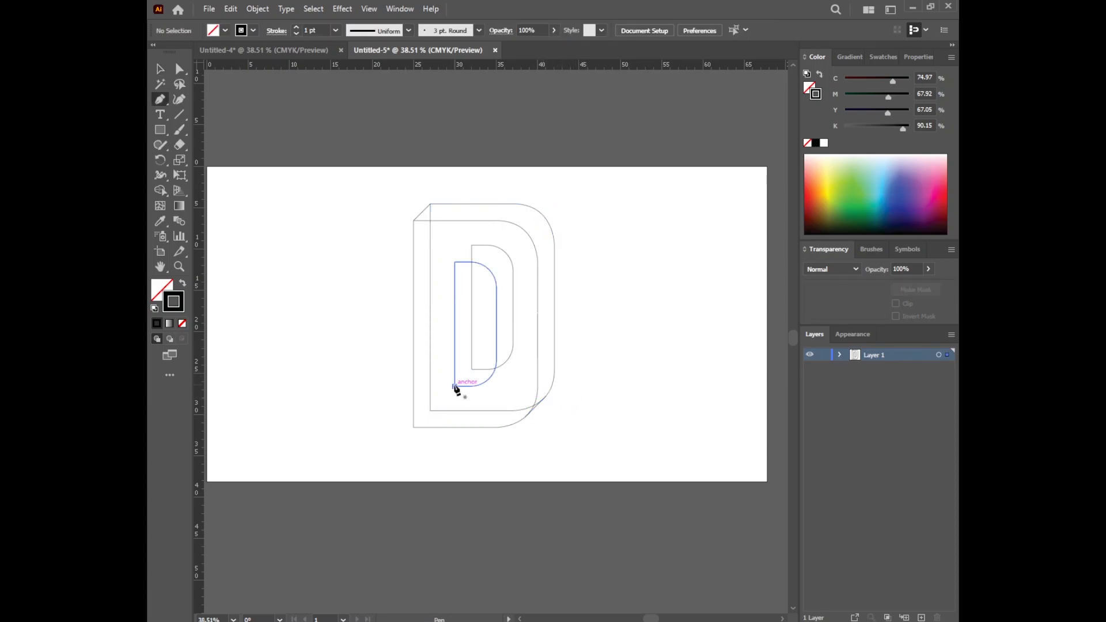
left_click(456, 387)
left_click(473, 369)
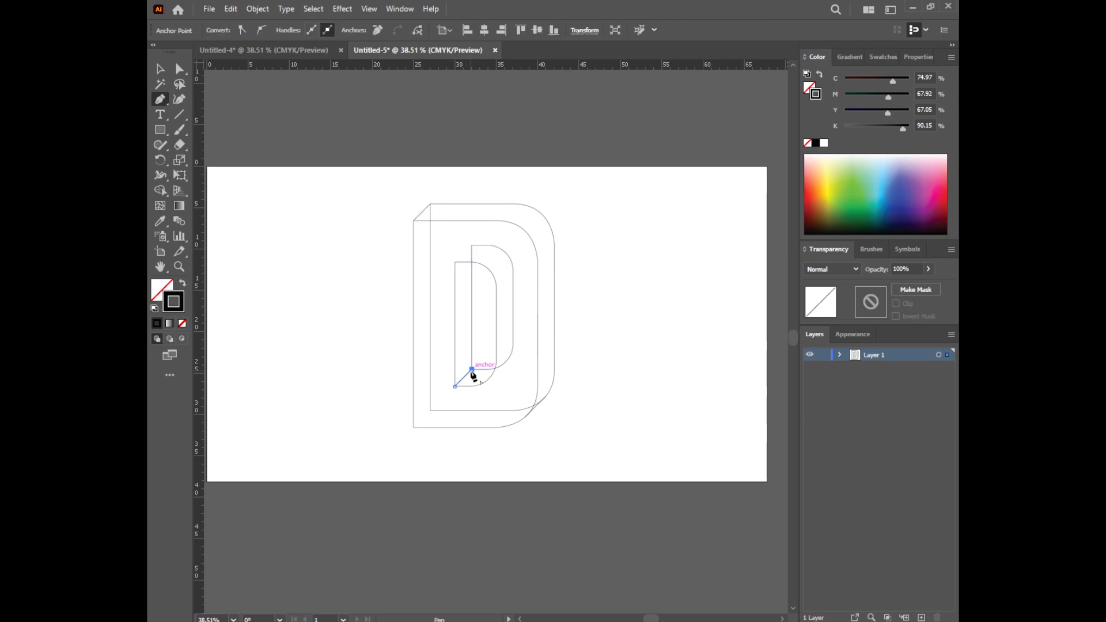
left_click(567, 419, "ctrl")
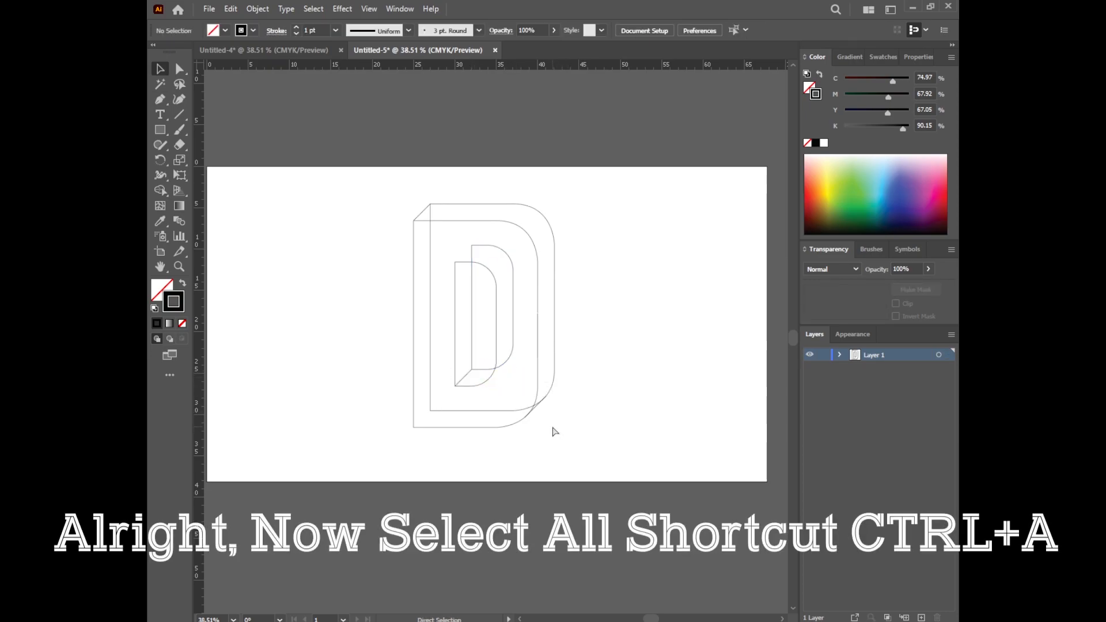
Select all paths and use Shape Builder to merge the lower-right sliver into the side wall and the divided front face into one shape.
key("ctrl+a")
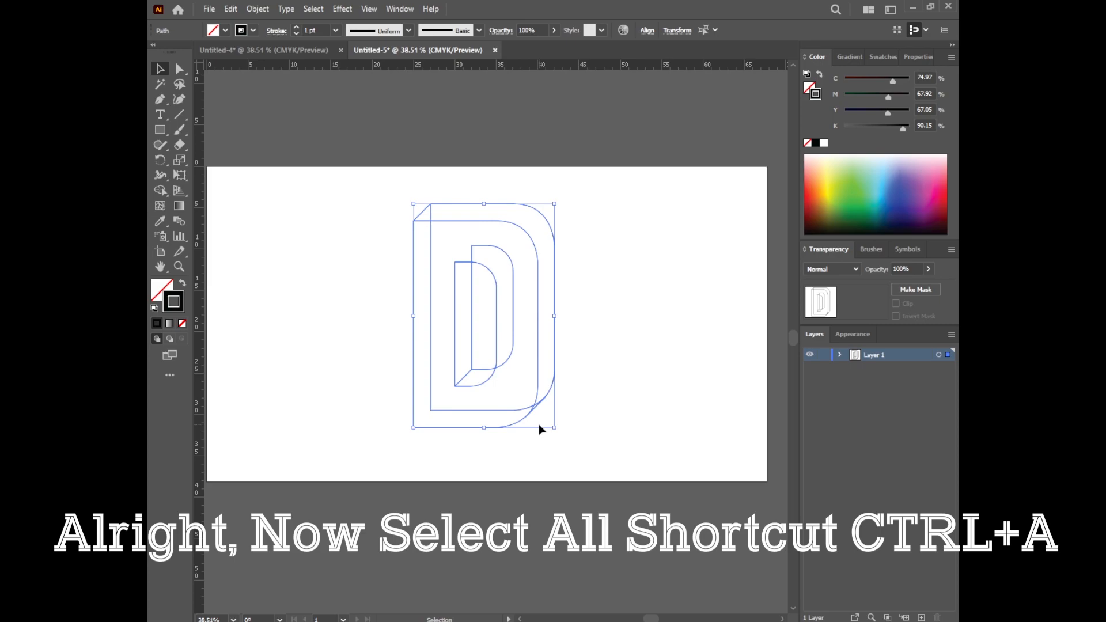
left_click(162, 193)
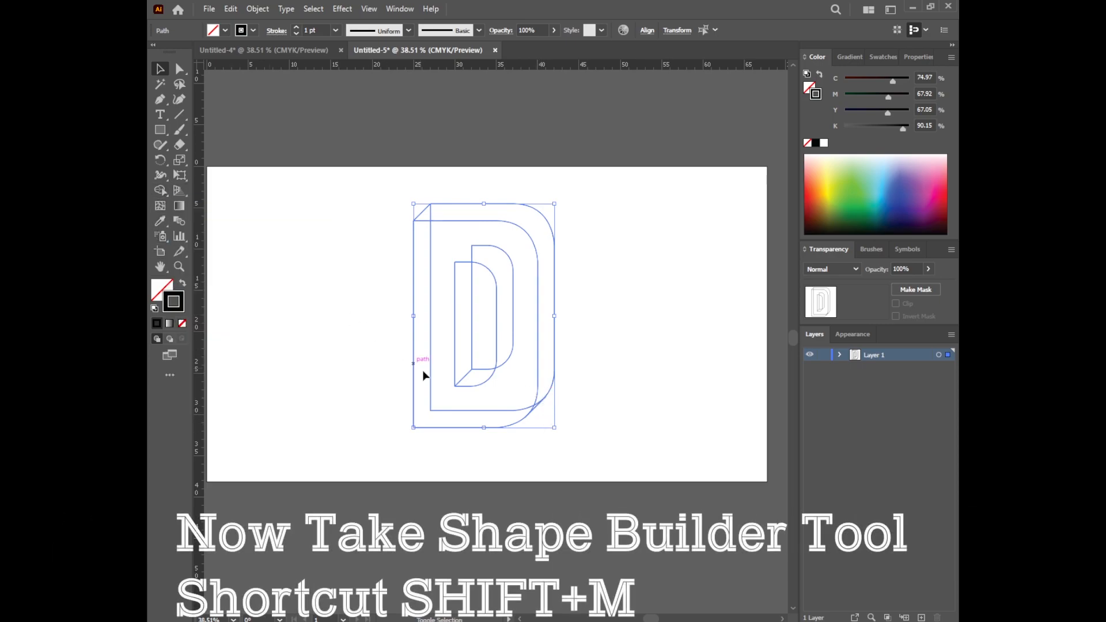
scroll(526, 420, "up", 10)
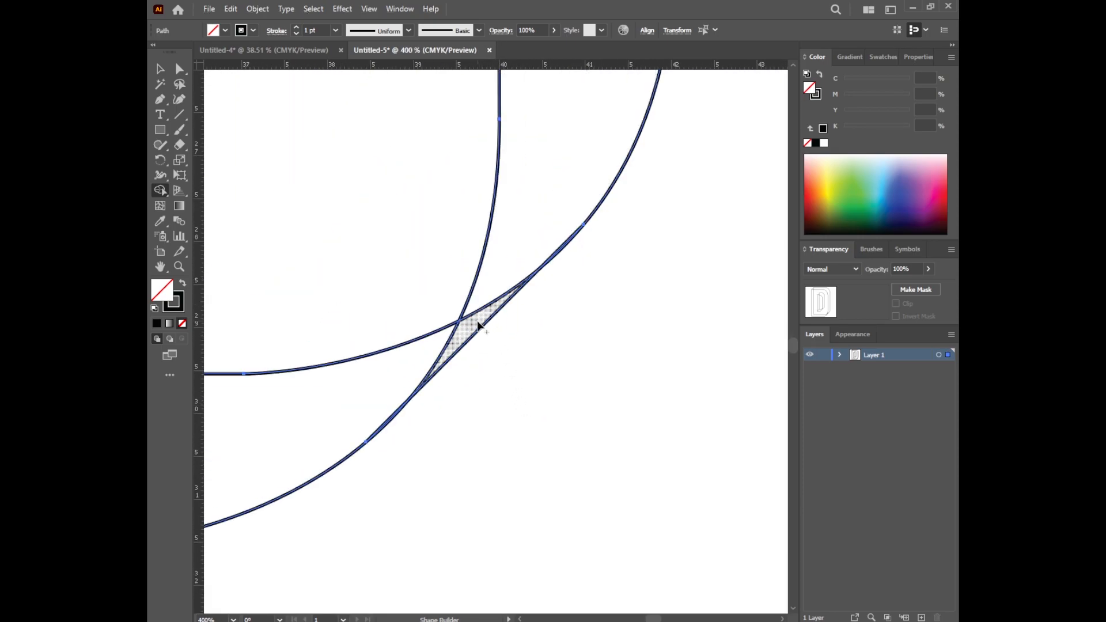
scroll(478, 325, "down", 5)
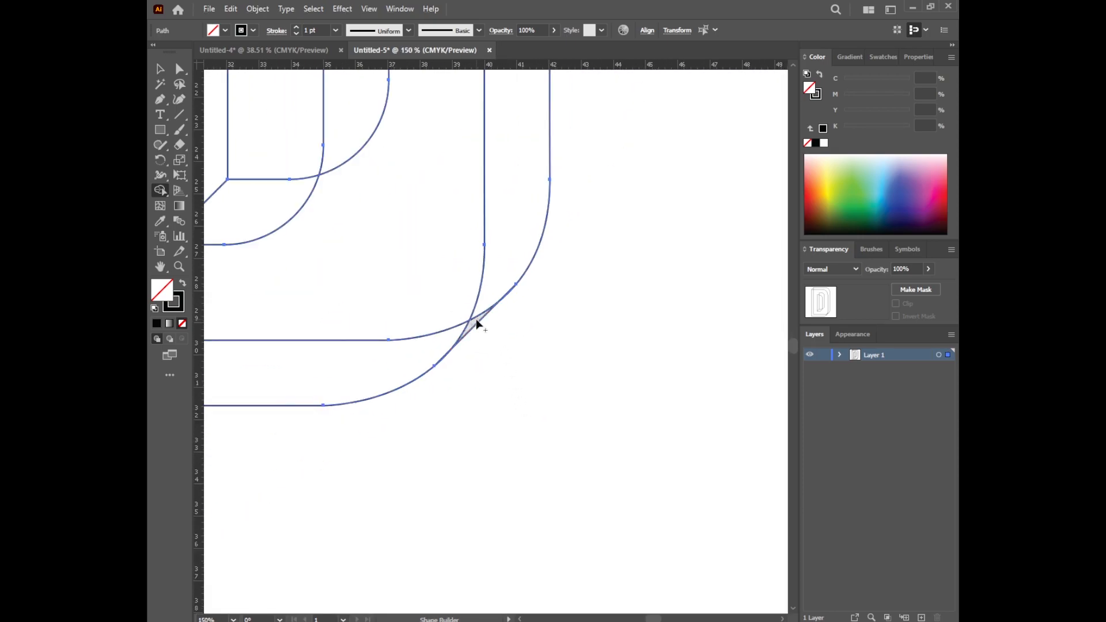
left_click(476, 319)
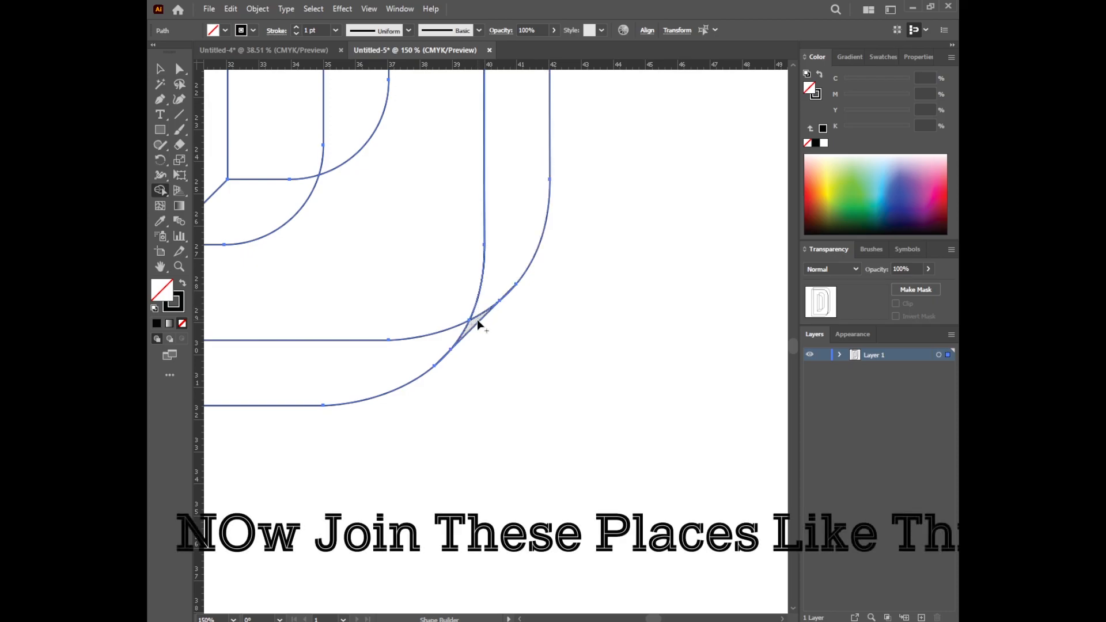
left_click_drag(476, 320, 509, 286)
scroll(570, 282, "down", 2)
left_click_drag(333, 465, 333, 420)
left_click_drag(510, 499, 479, 352)
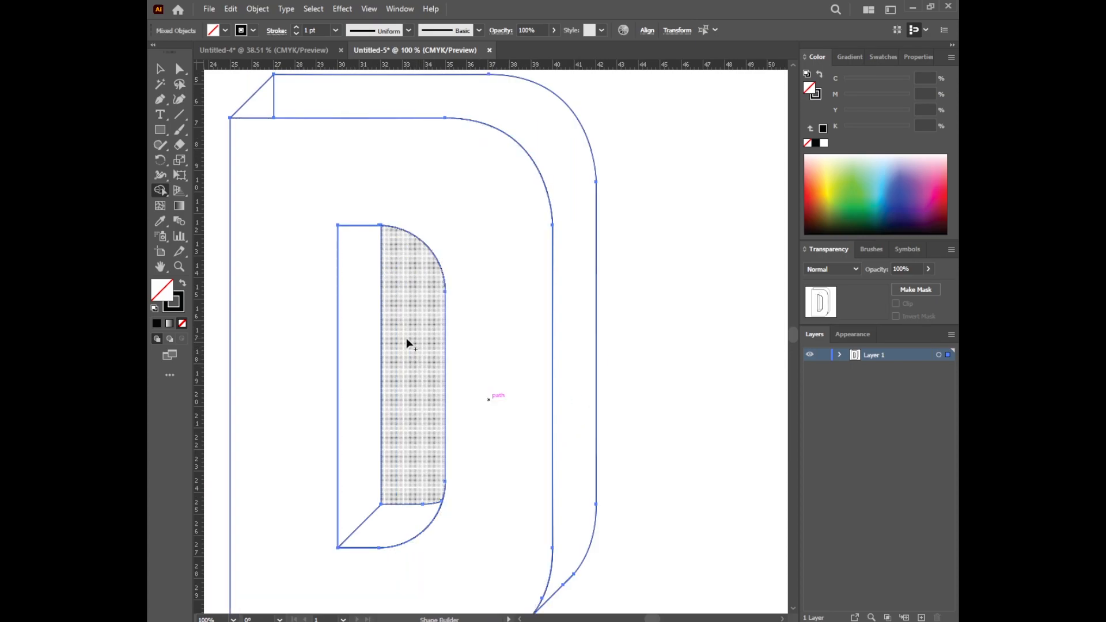
Turn the D's counter opening and its left and lower inner walls into separate shapes with Shape Builder.
left_click(406, 338)
left_click(366, 332)
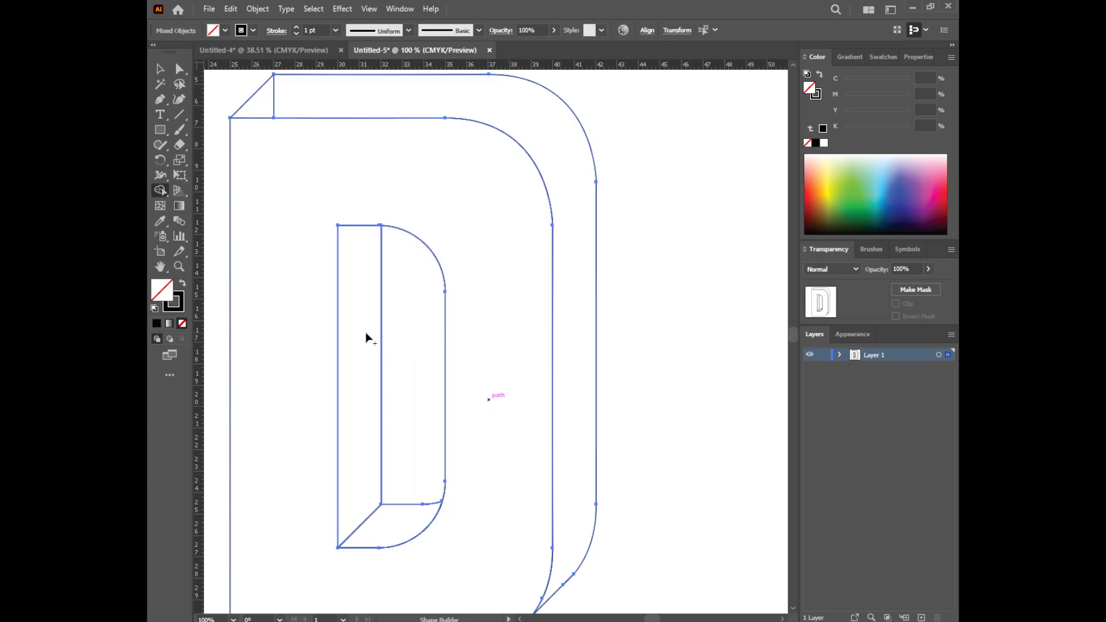
left_click(404, 517)
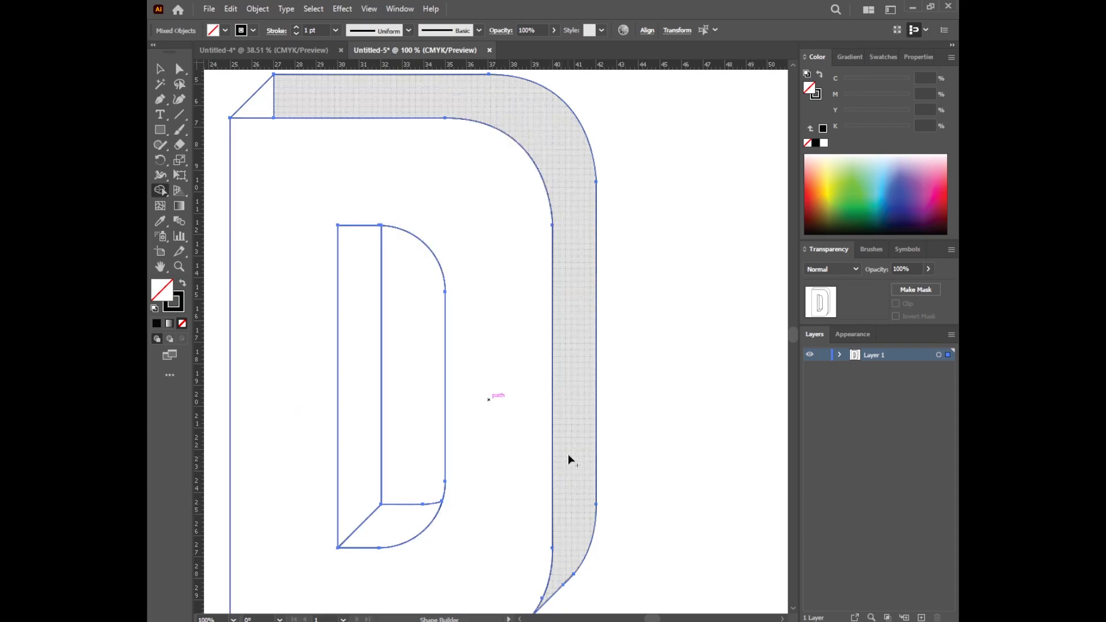
Merge the upper-left triangle with the D's top and right side wall using Shape Builder, and deselect everything.
scroll(707, 415, "up", 5)
scroll(706, 415, "left", 2)
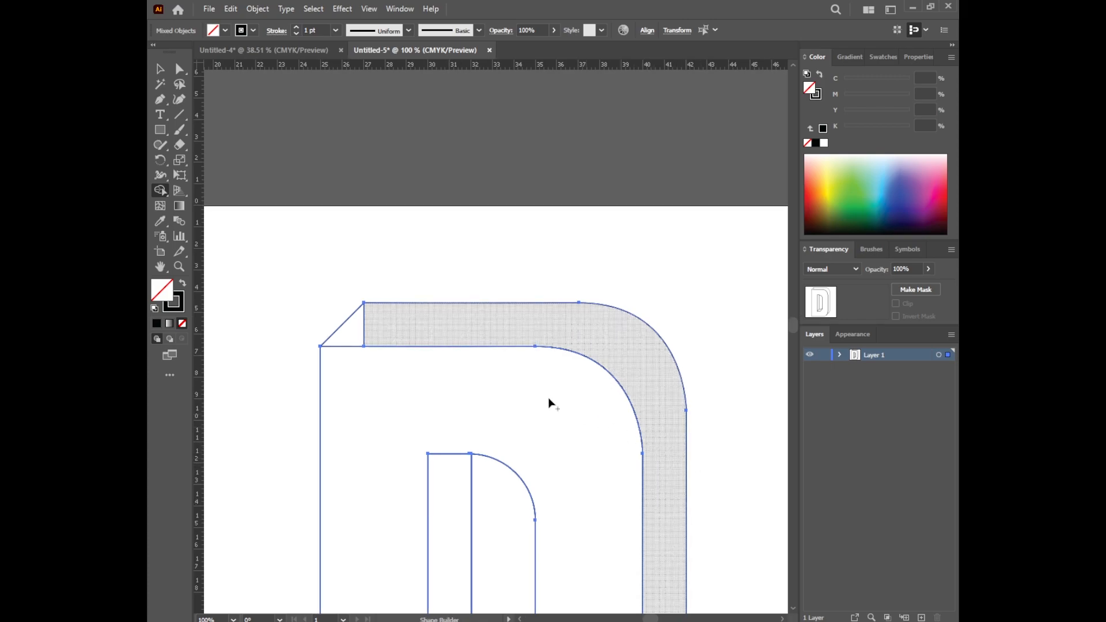
left_click_drag(392, 329, 359, 324)
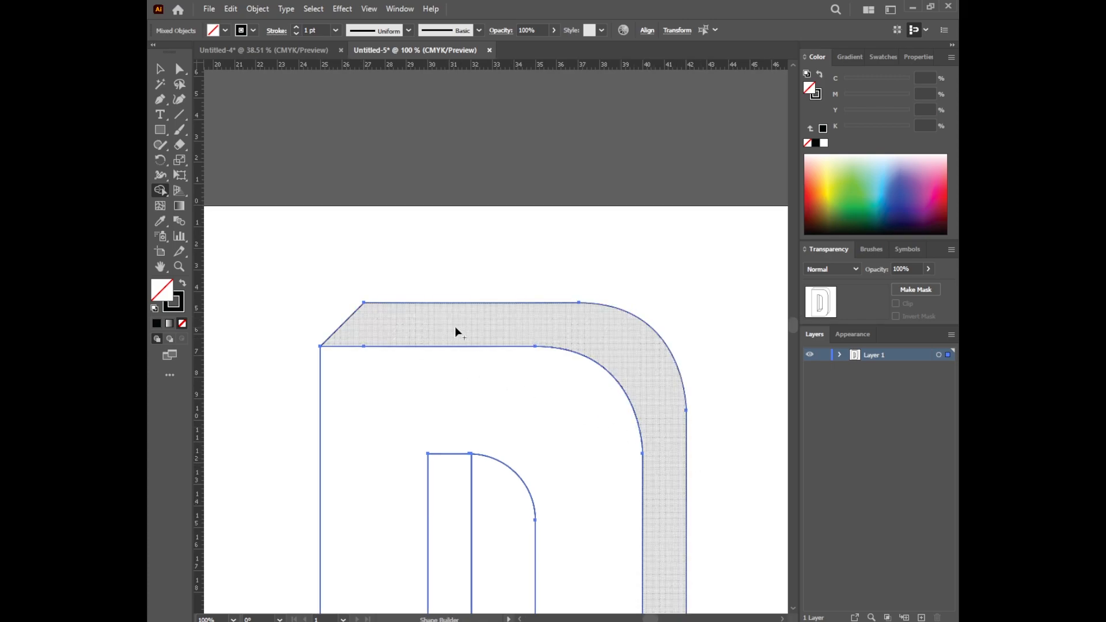
key("v")
left_click(548, 265)
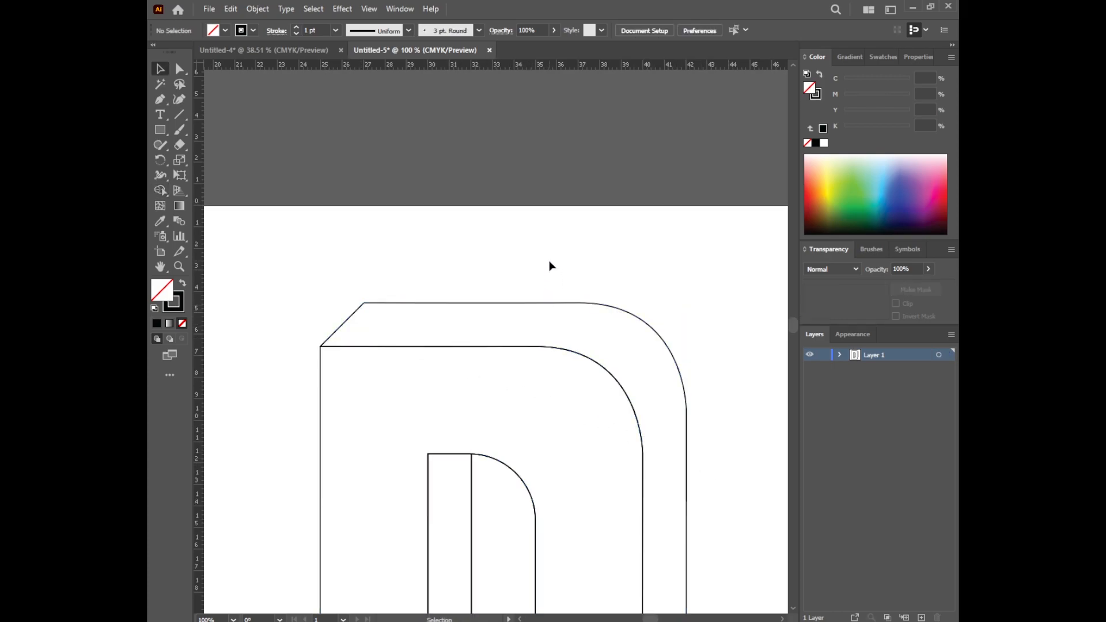
Set the stroke weight of the whole D to 4 pt and deselect it.
scroll(607, 337, "down", 3)
scroll(640, 416, "up", 3)
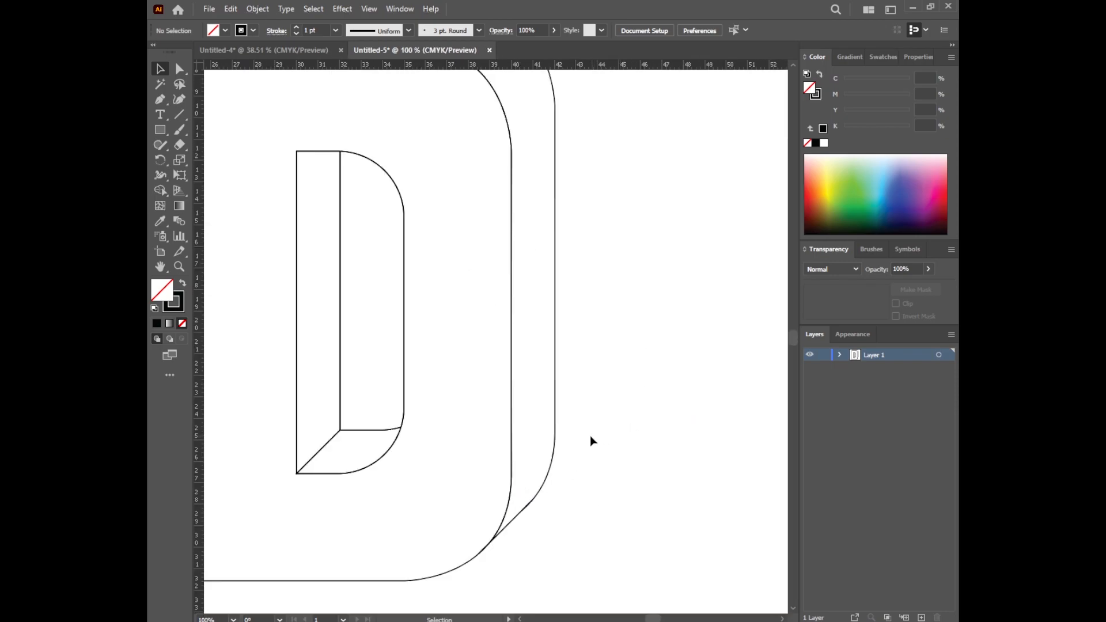
scroll(605, 432, "down", 1)
left_click_drag(614, 416, 320, 363)
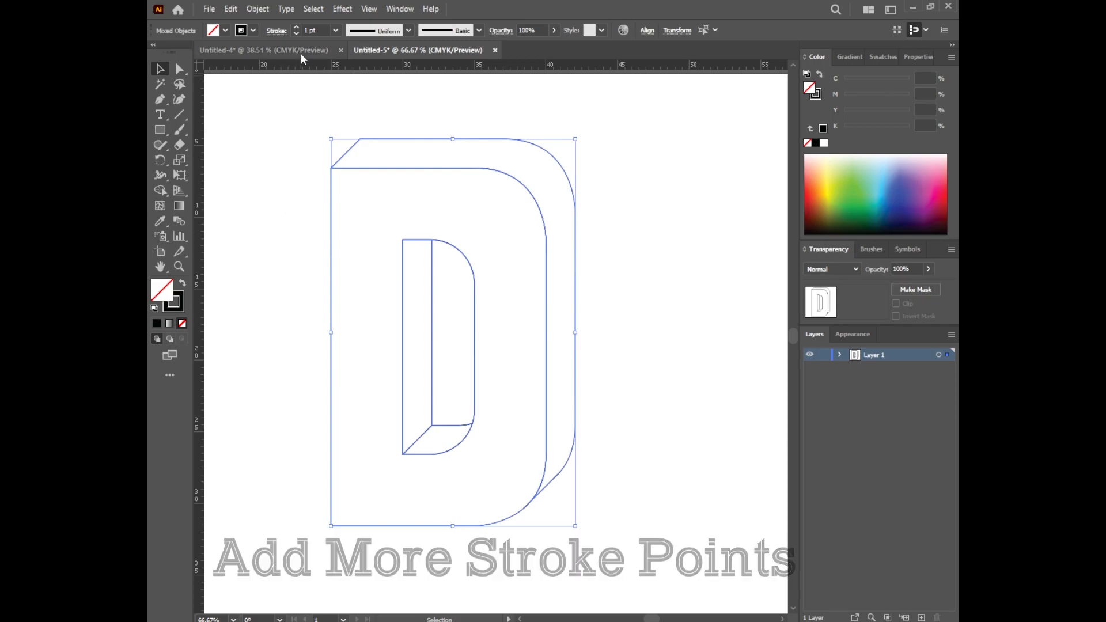
left_click(297, 27)
left_click(298, 26)
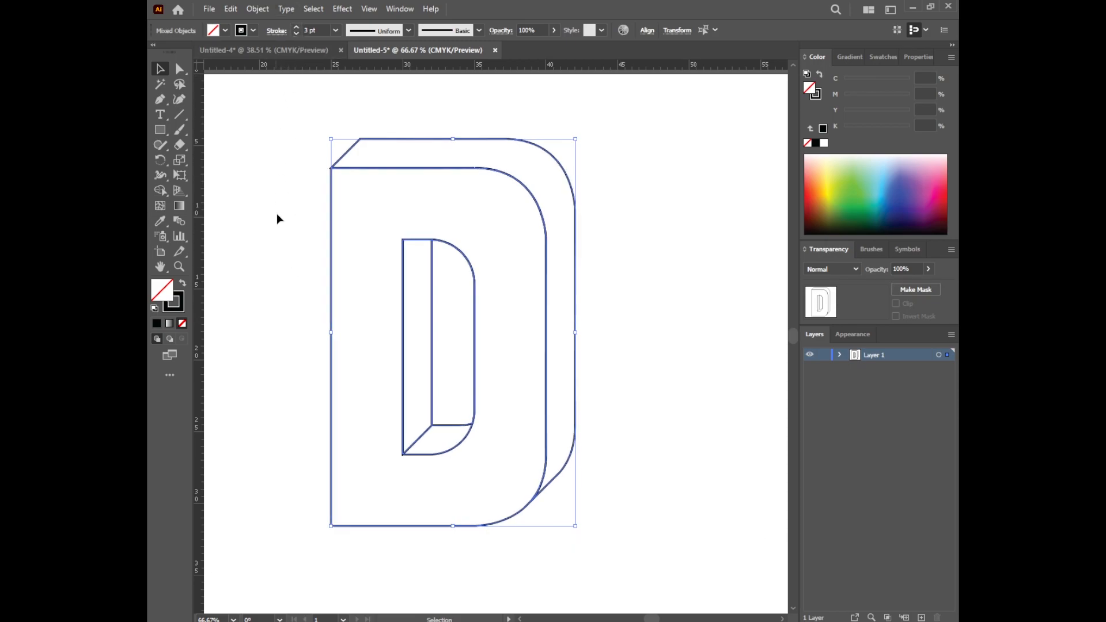
left_click(298, 27)
left_click(289, 213)
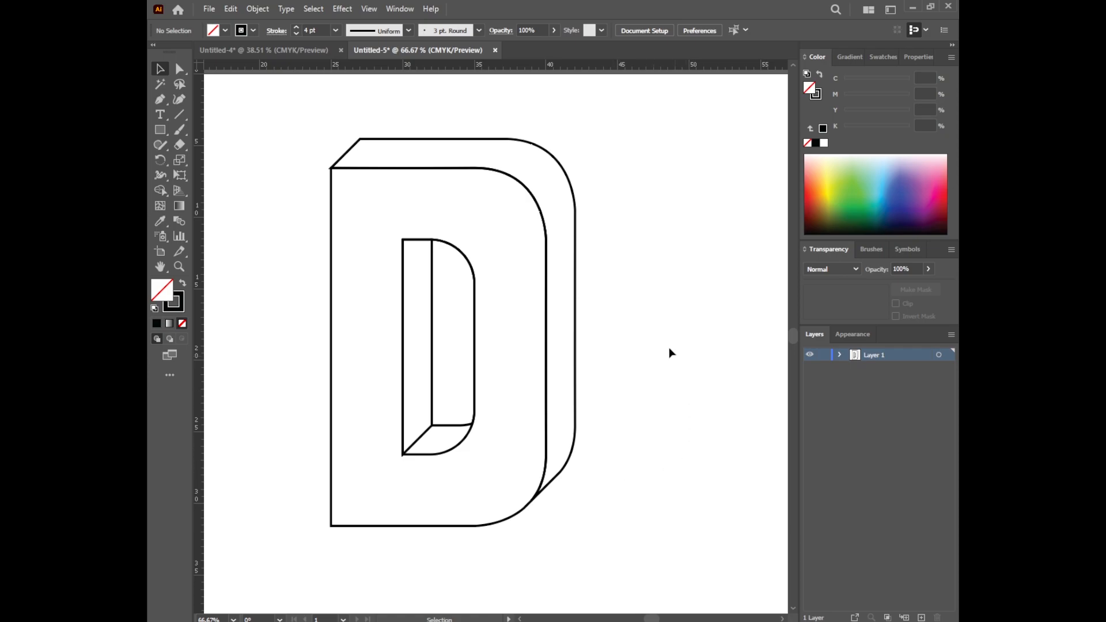
Draw a roughly square rectangle about 5.5 cm wide in the empty area right of the D and select it.
key("m")
left_click_drag(600, 224, 679, 307)
key("v")
left_click(710, 414)
left_click_drag(709, 414, 613, 435)
left_click(578, 328)
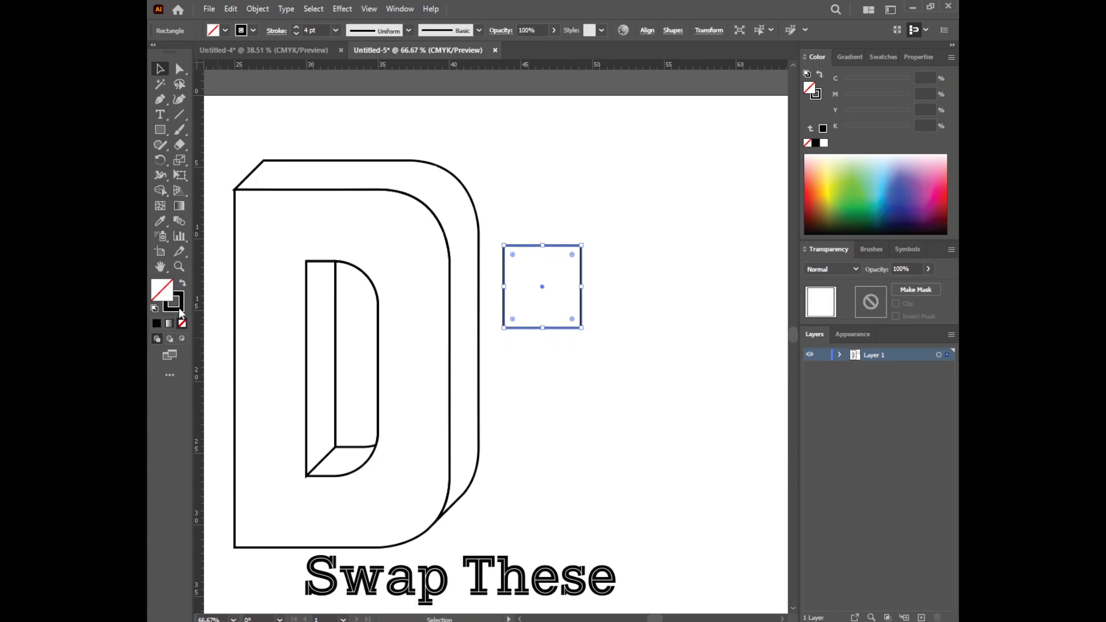
Swap the square's fill and stroke, and lower its fill's black (K) value to 65%.
left_click(183, 285)
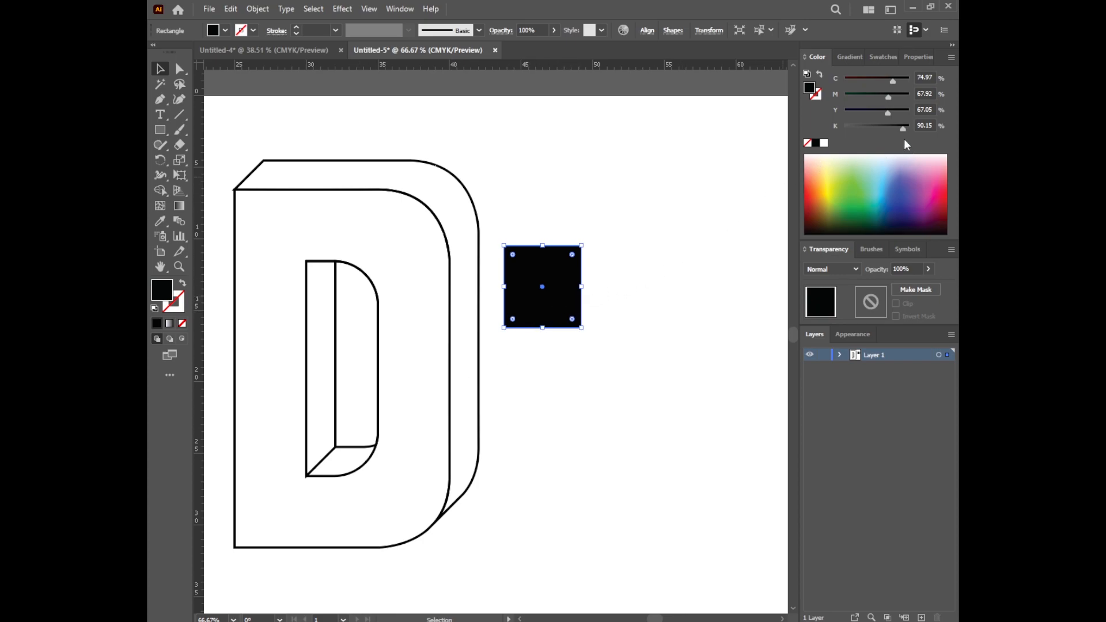
left_click_drag(904, 128, 887, 129)
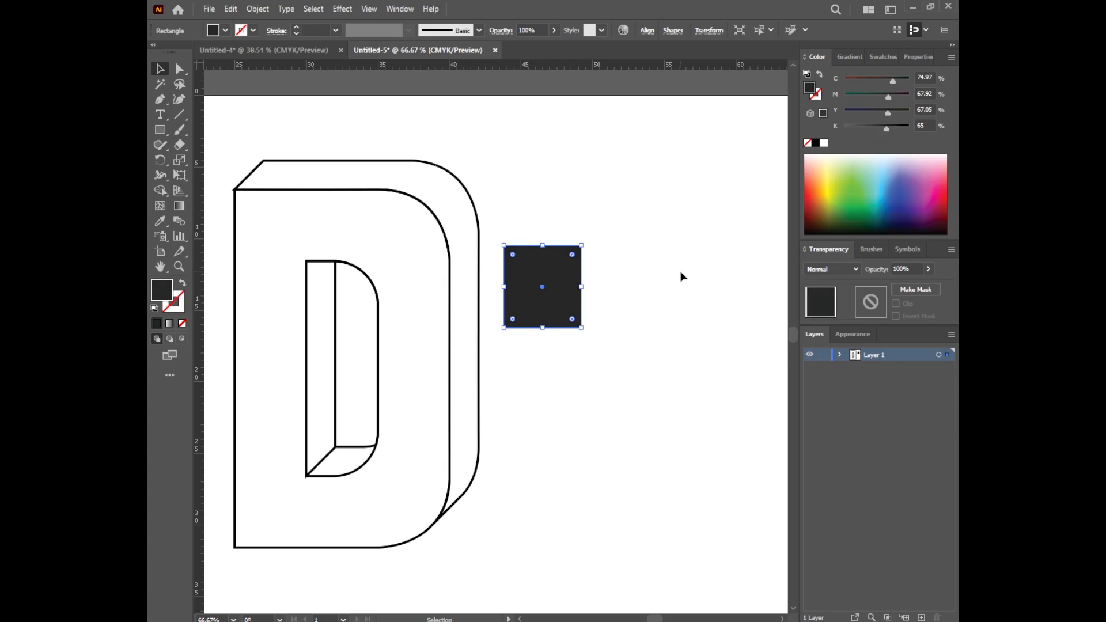
left_click(677, 297)
Select all the D's shapes and apply the square's dark grey fill to them with the Eyedropper.
left_click_drag(282, 190, 483, 451)
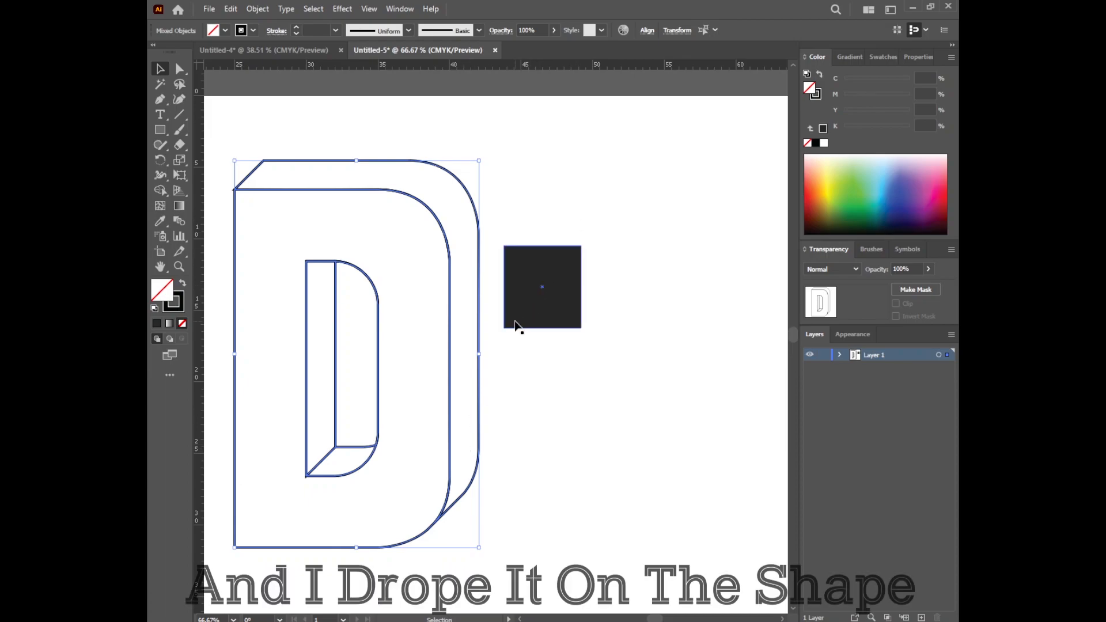
key("i")
left_click(555, 276)
key("v")
key("x")
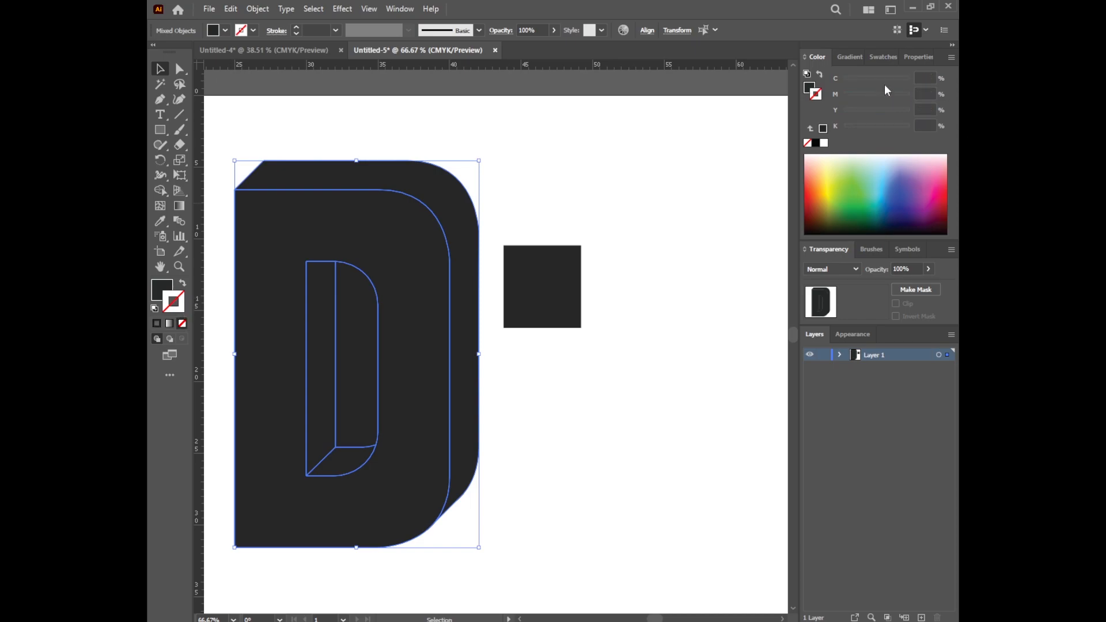
left_click(816, 143)
left_click(673, 337)
mouse_move(534, 388)
left_mouse_down()
mouse_move(579, 391)
mouse_move(605, 413)
left_mouse_up()
Select all the artwork and remove the counter opening inside the D with the Shape Builder tool.
key("ctrl+a")
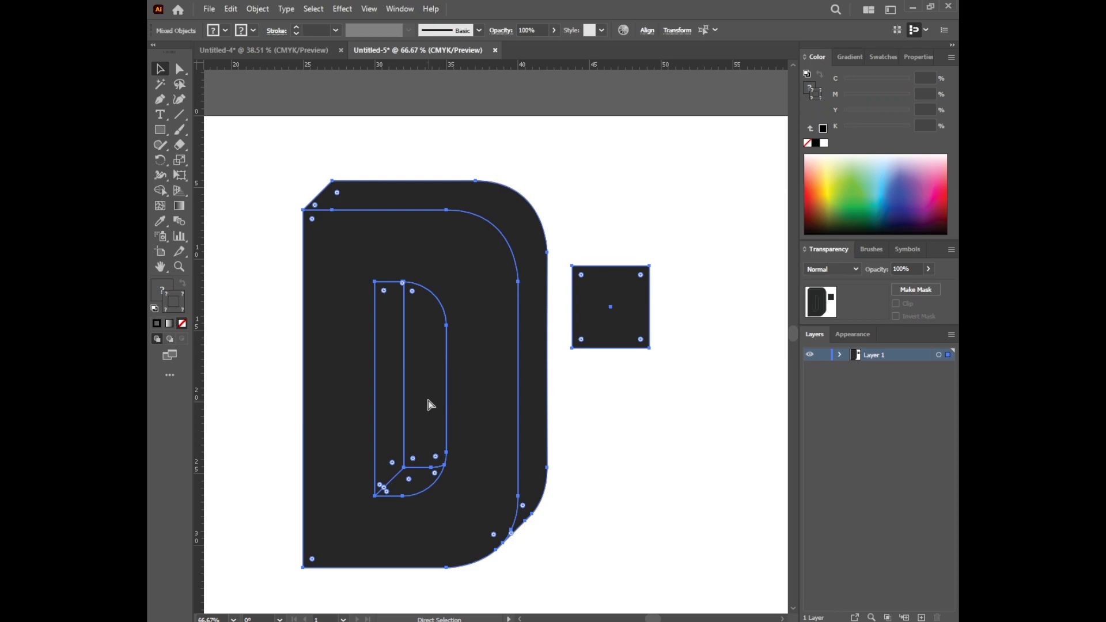
key("shift+m")
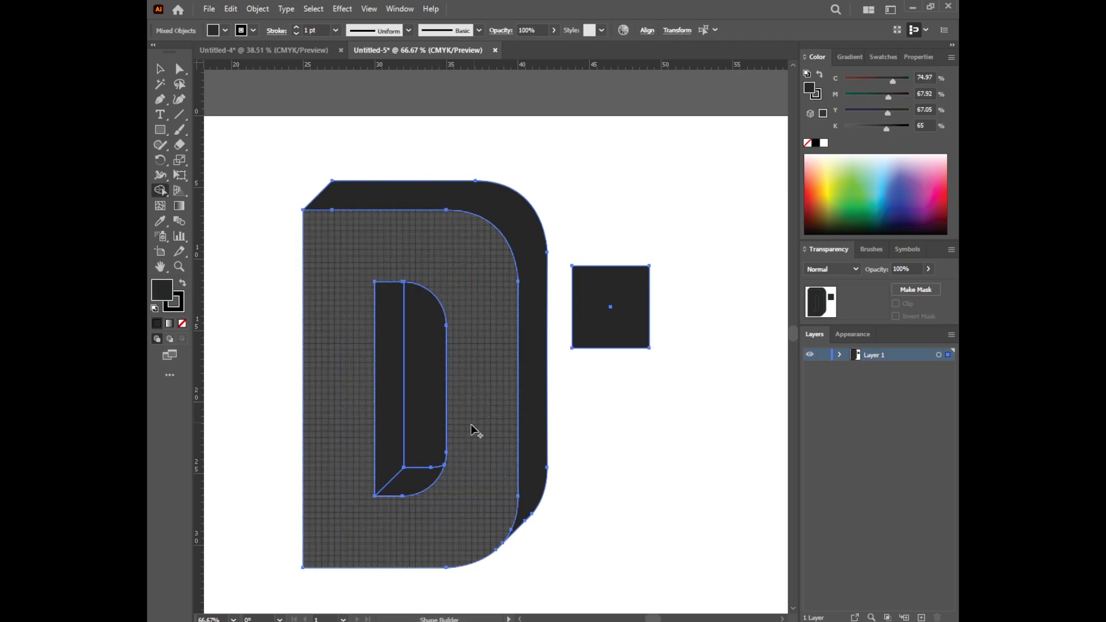
left_click(427, 411, "alt")
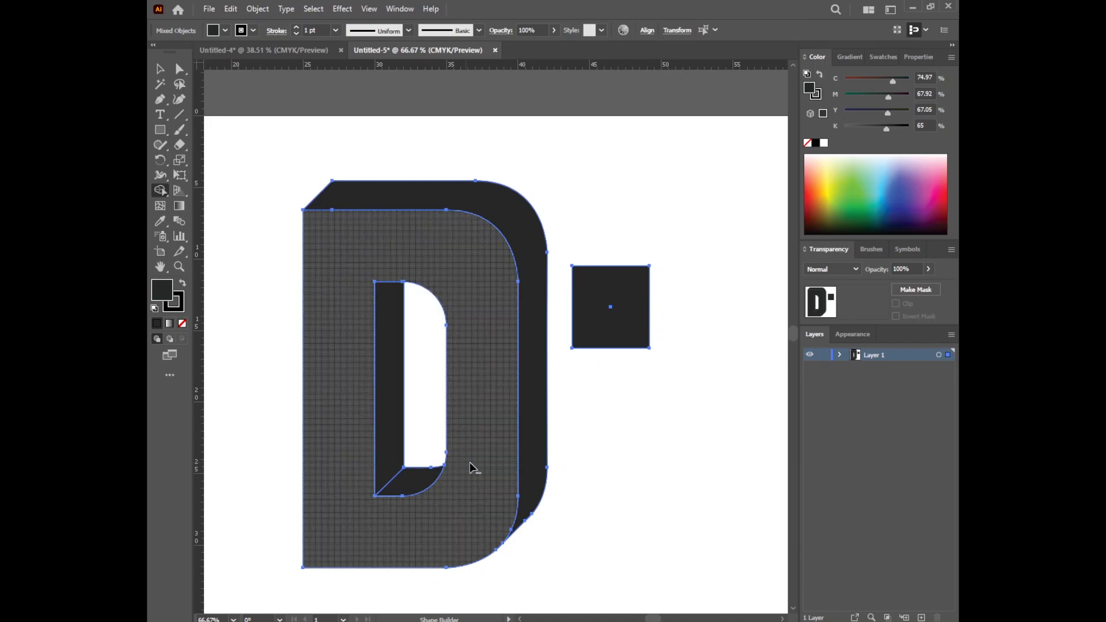
left_click(481, 390, "alt")
key("ctrl+z")
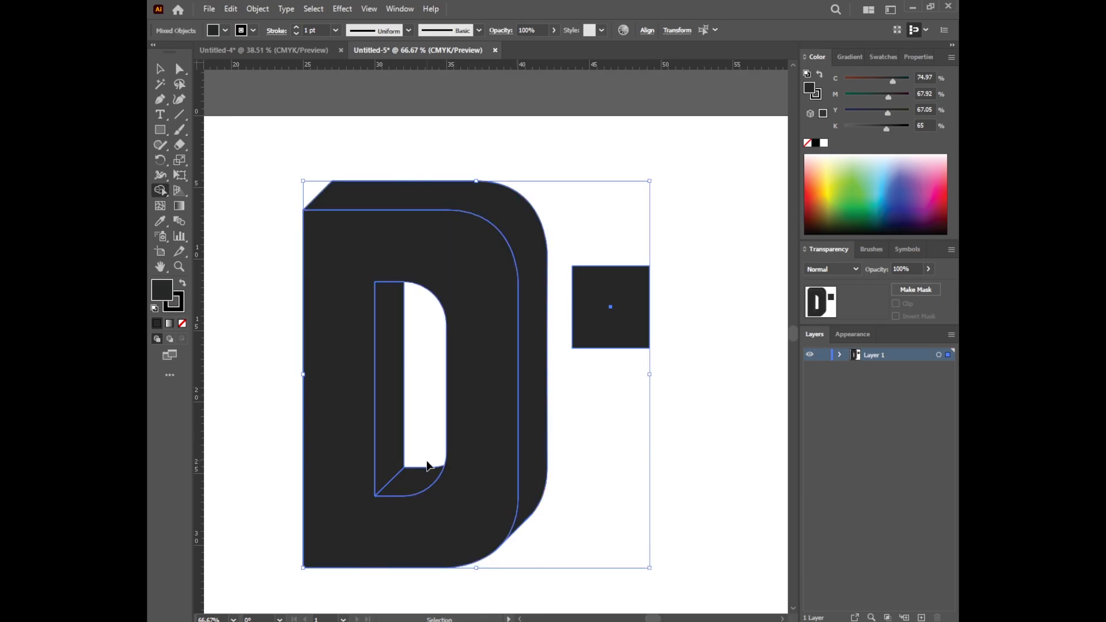
Remove the fill from the D's front face, keeping its thin outline, and deselect it.
left_click(579, 463)
left_click(482, 447)
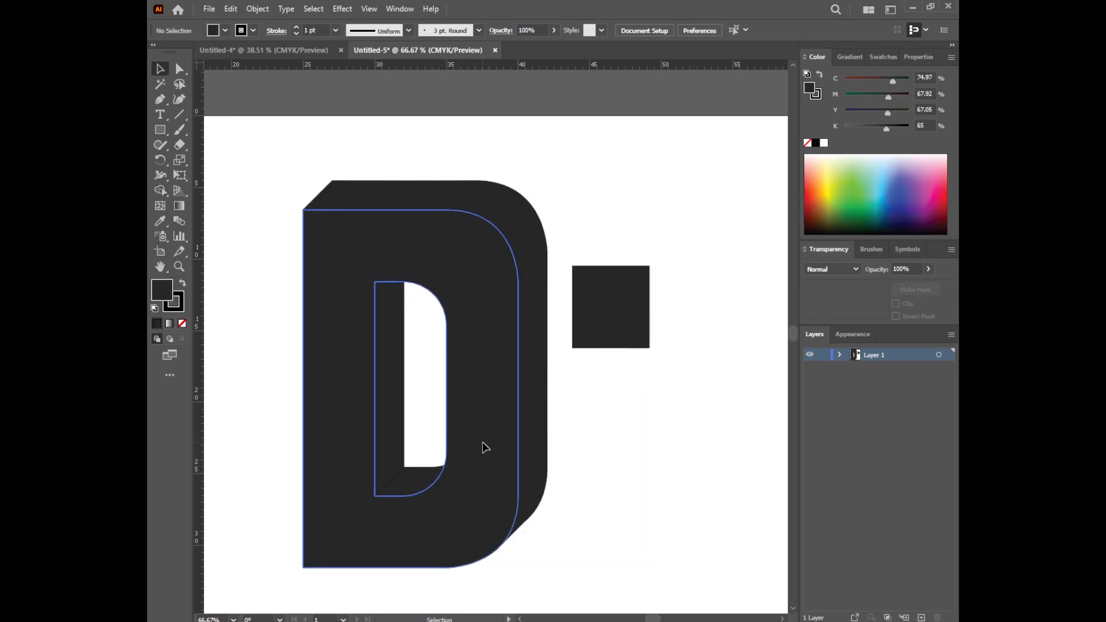
left_click(182, 323)
left_click(627, 498)
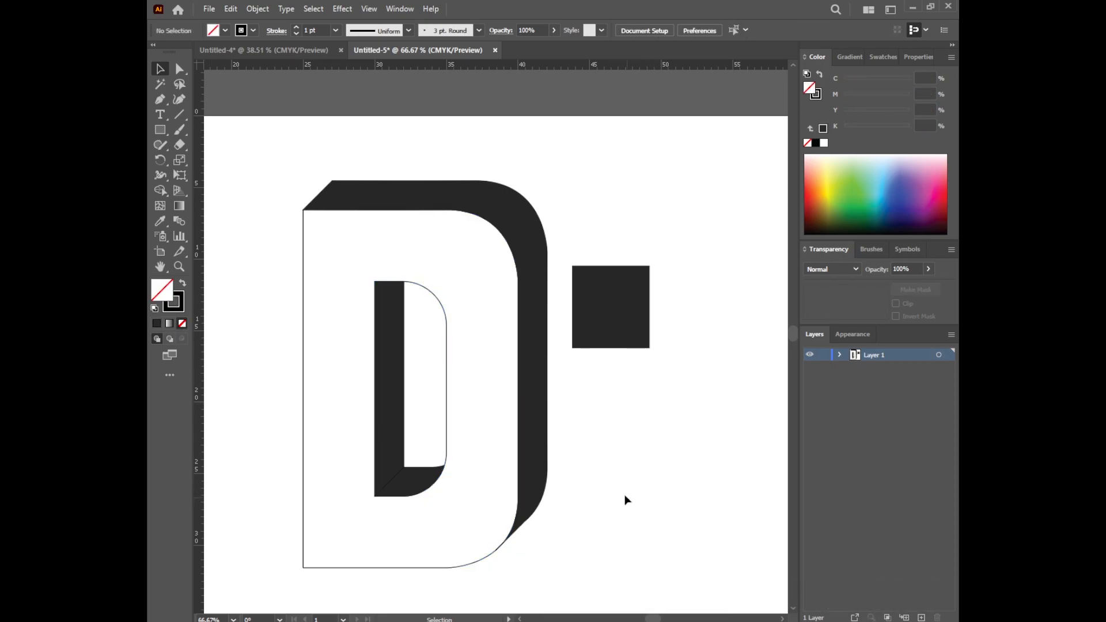
Delete the dark grey sample square beside the D.
left_click_drag(611, 475, 675, 468)
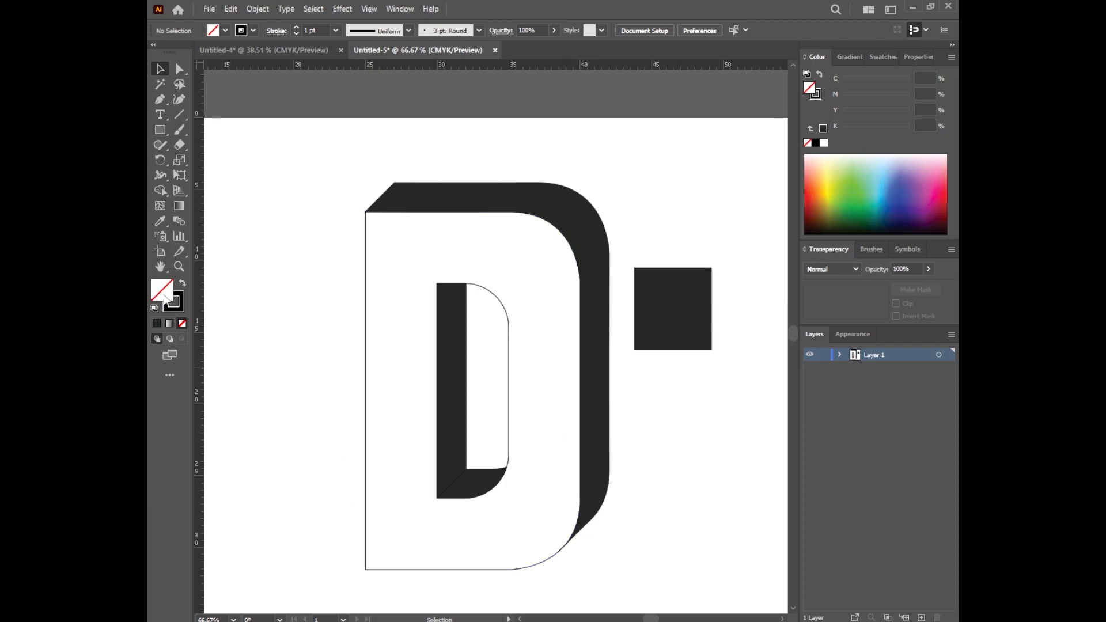
left_click(663, 300)
key("Delete")
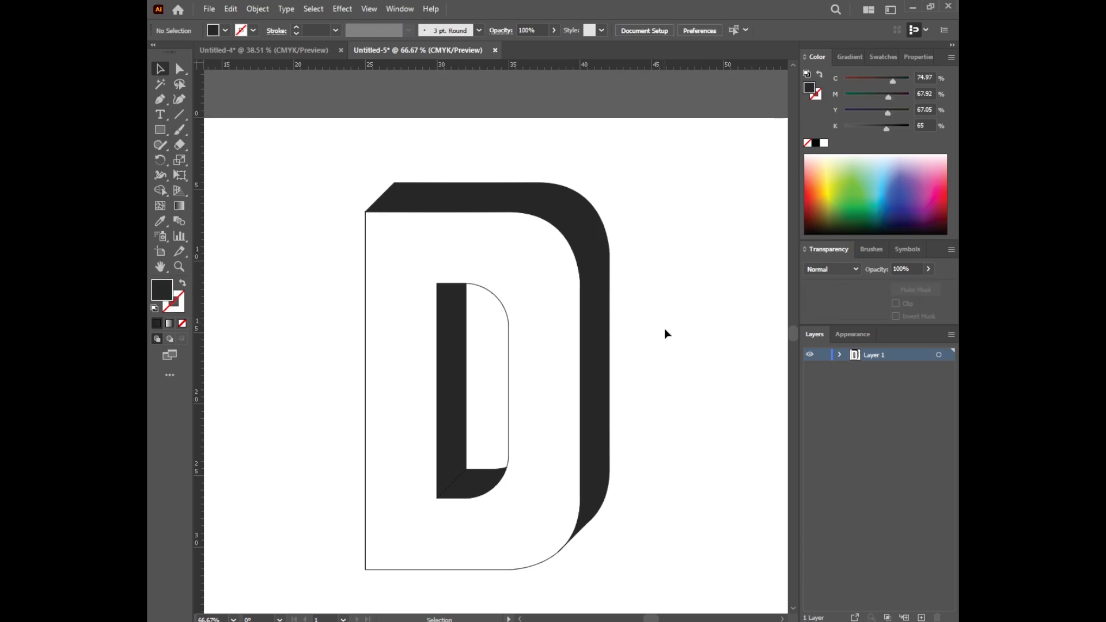
Lighten the fill of the D's outer and inner side walls by setting black (K) to 54%.
left_click(603, 386)
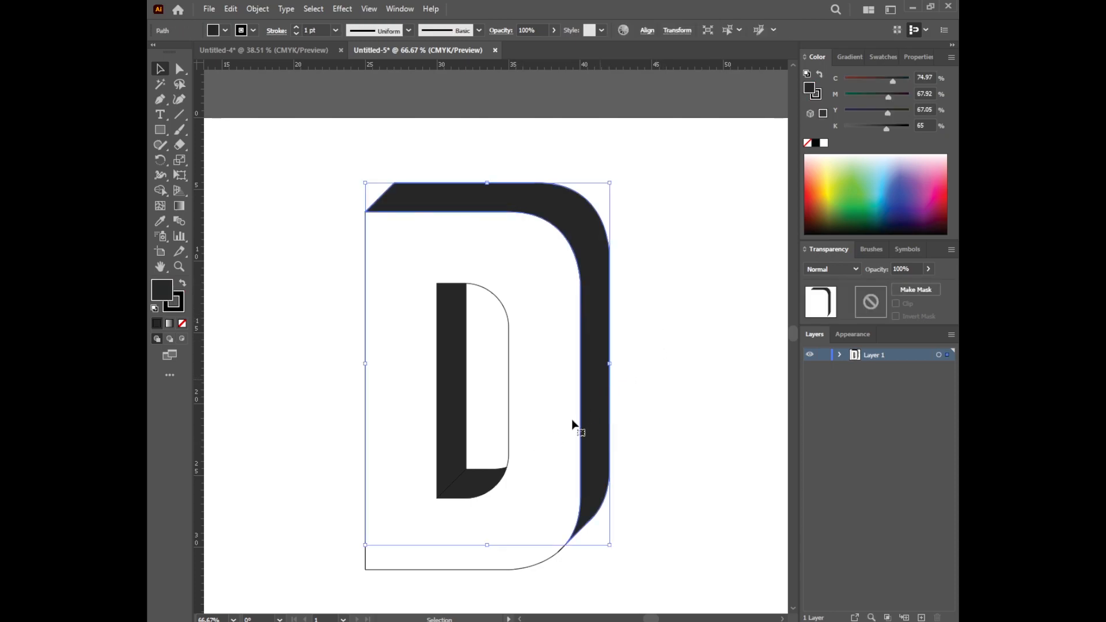
left_click(459, 457, "shift")
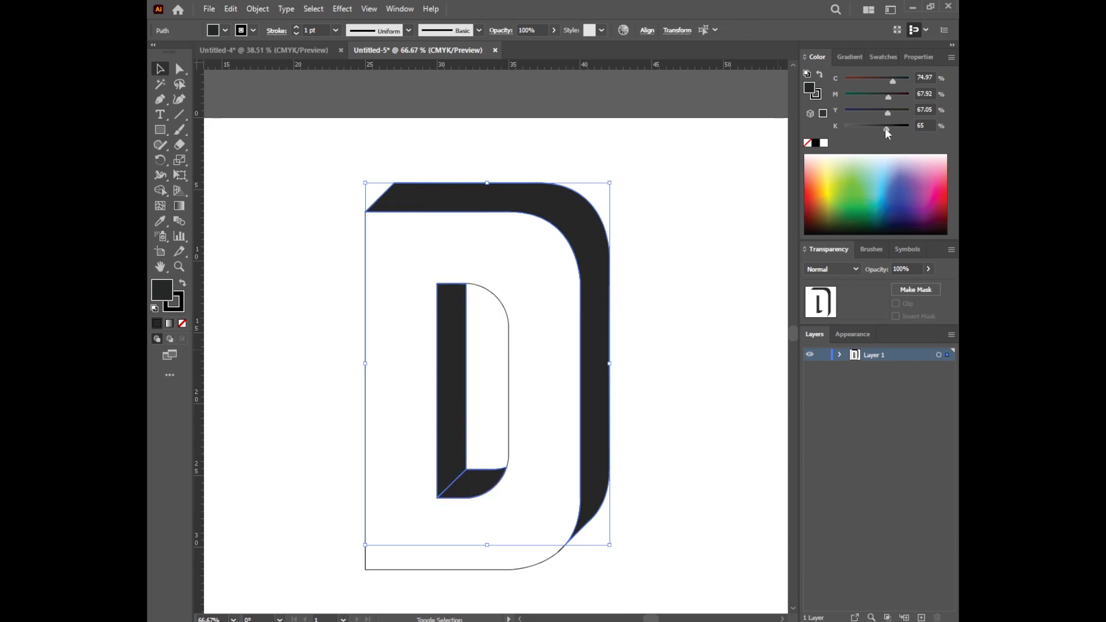
left_click_drag(881, 129, 879, 129)
left_click(732, 470)
Select all the artwork, thicken its stroke to 4 pt, and deselect it.
scroll(711, 468, "down", 1)
scroll(707, 469, "up", 1)
scroll(554, 475, "down", 1)
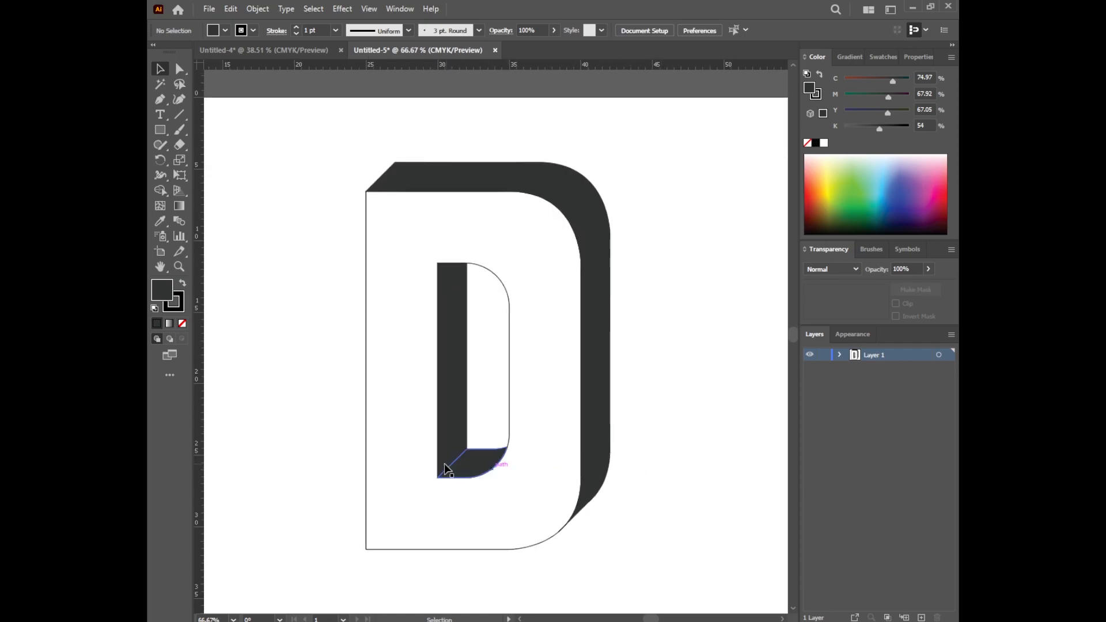
scroll(446, 465, "up", 3)
scroll(456, 467, "down", 2)
scroll(461, 468, "up", 2)
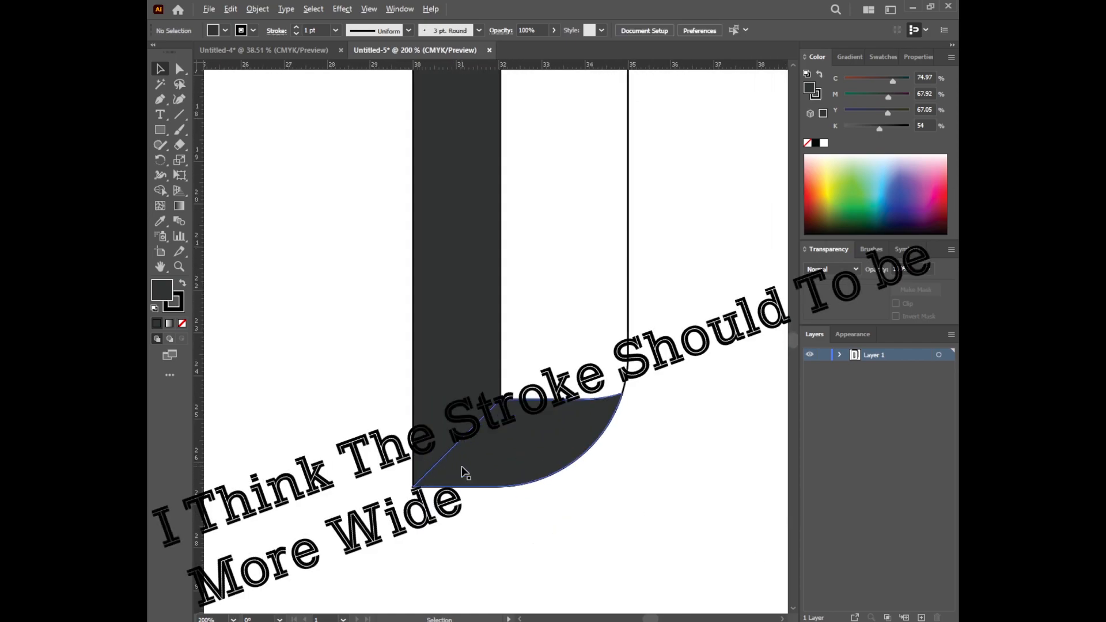
scroll(466, 472, "down", 5)
key("ctrl+a")
scroll(358, 287, "up", 2)
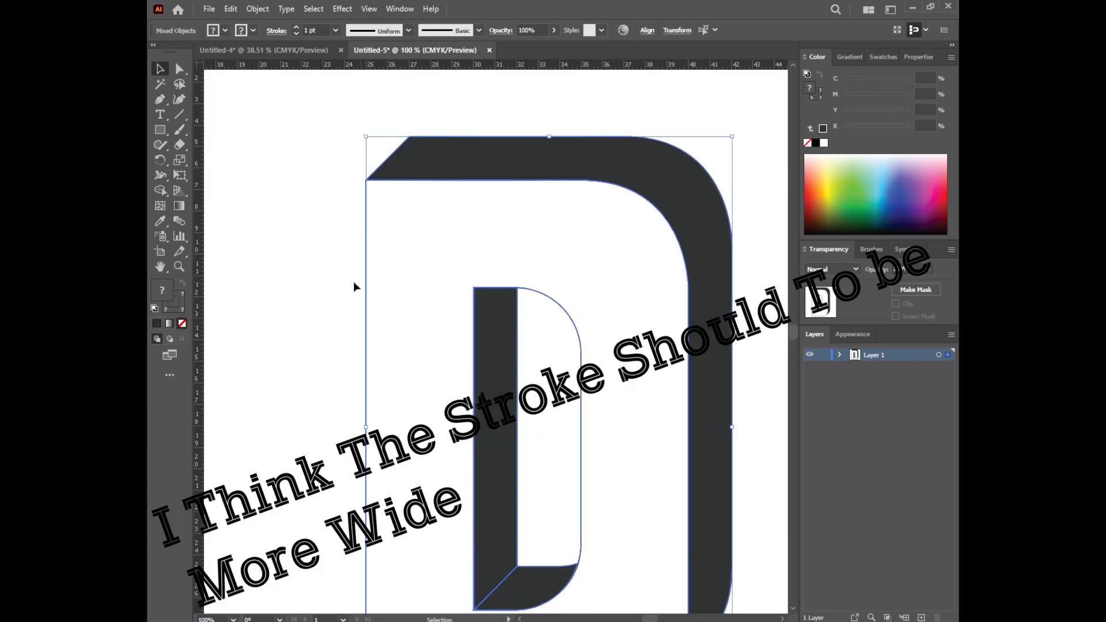
scroll(359, 287, "right", 3)
left_click(296, 27)
left_click(297, 27)
left_click(296, 27)
left_click(251, 224)
Send the curved bottom wall inside the D's counter to the back and deselect it.
scroll(360, 309, "down", 3)
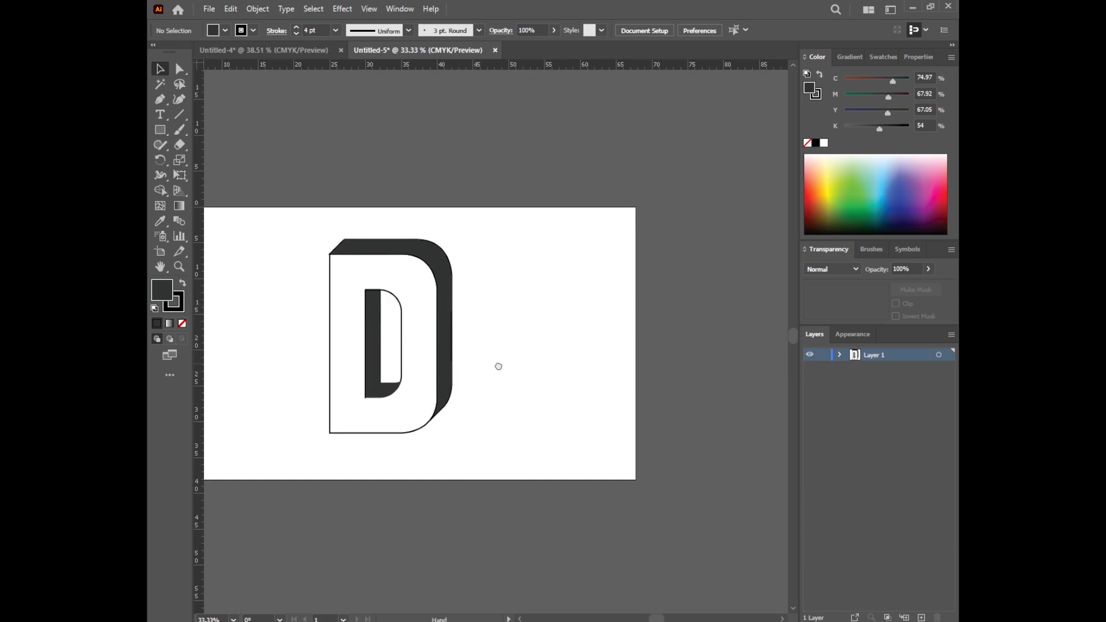
scroll(459, 395, "up", 8)
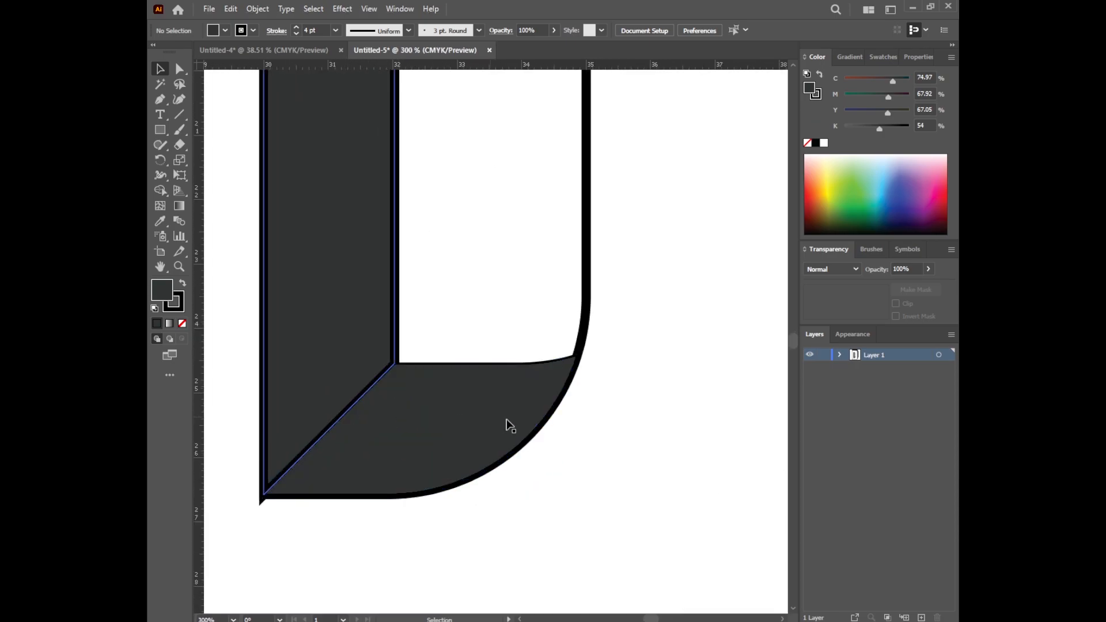
left_click(398, 402)
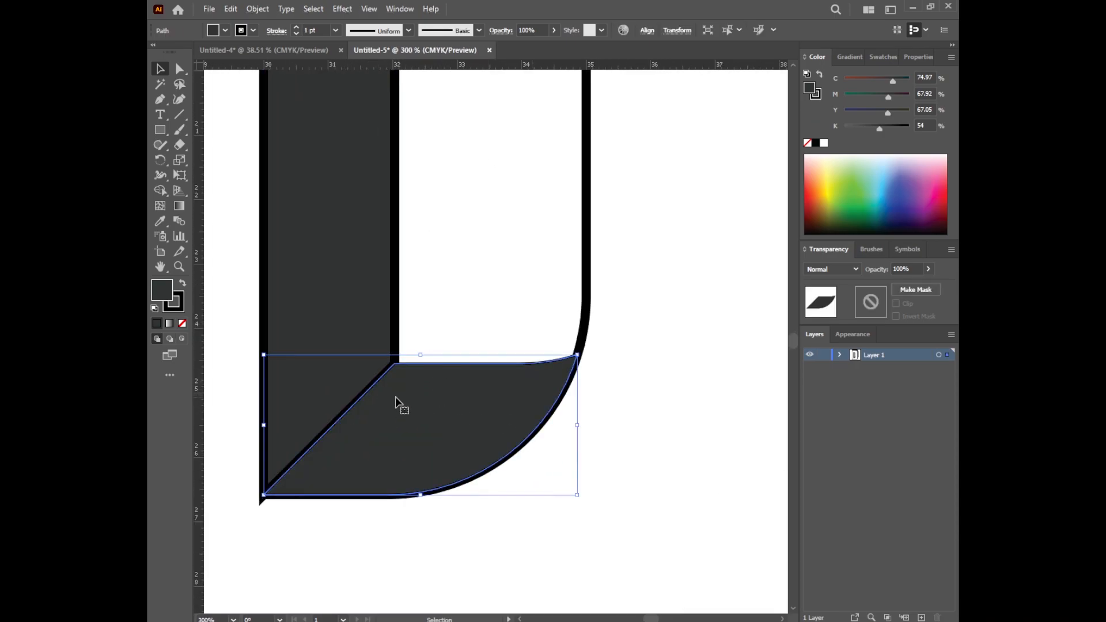
key("ctrl+shift+[")
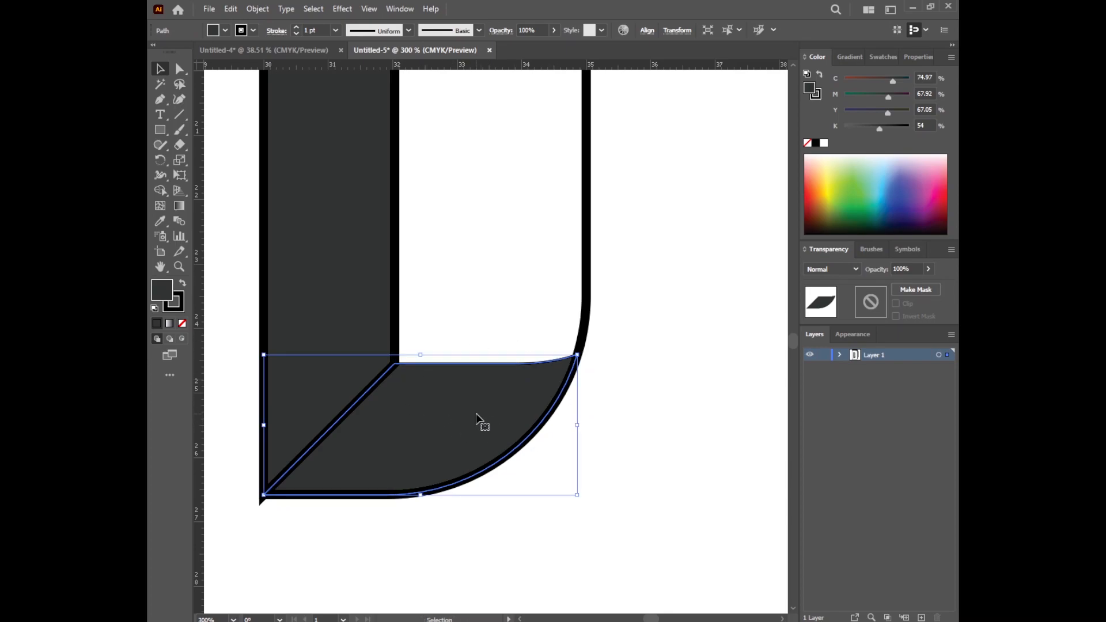
scroll(477, 414, "down", 4)
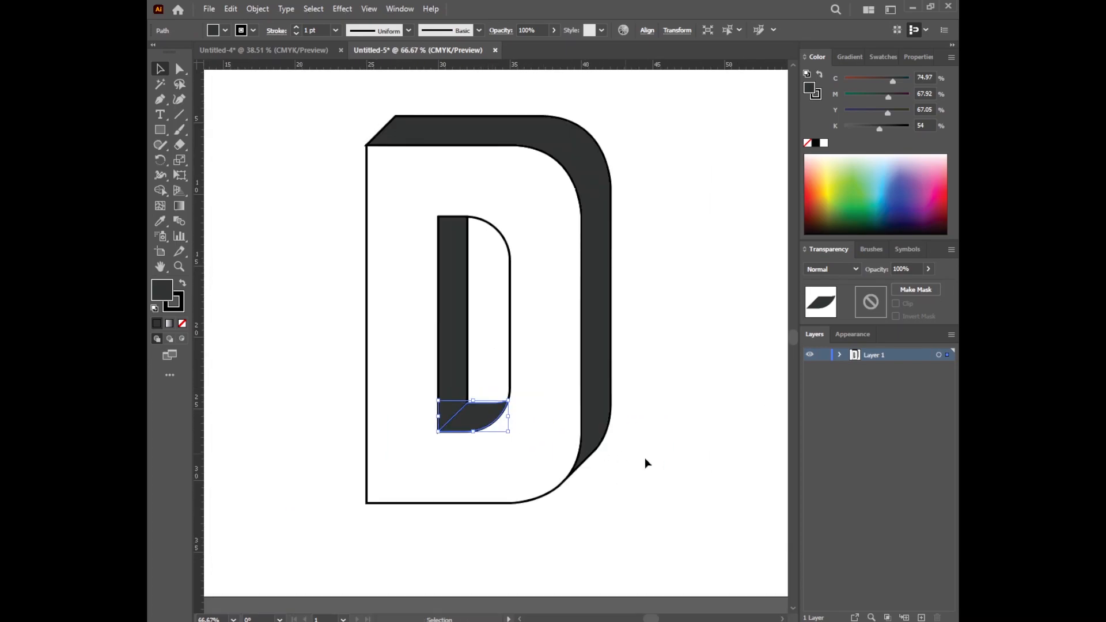
left_click(669, 538)
Show the artwork in full-screen mode with the rulers hidden and examine the whole letter D.
left_click_drag(701, 316, 687, 400)
key("f")
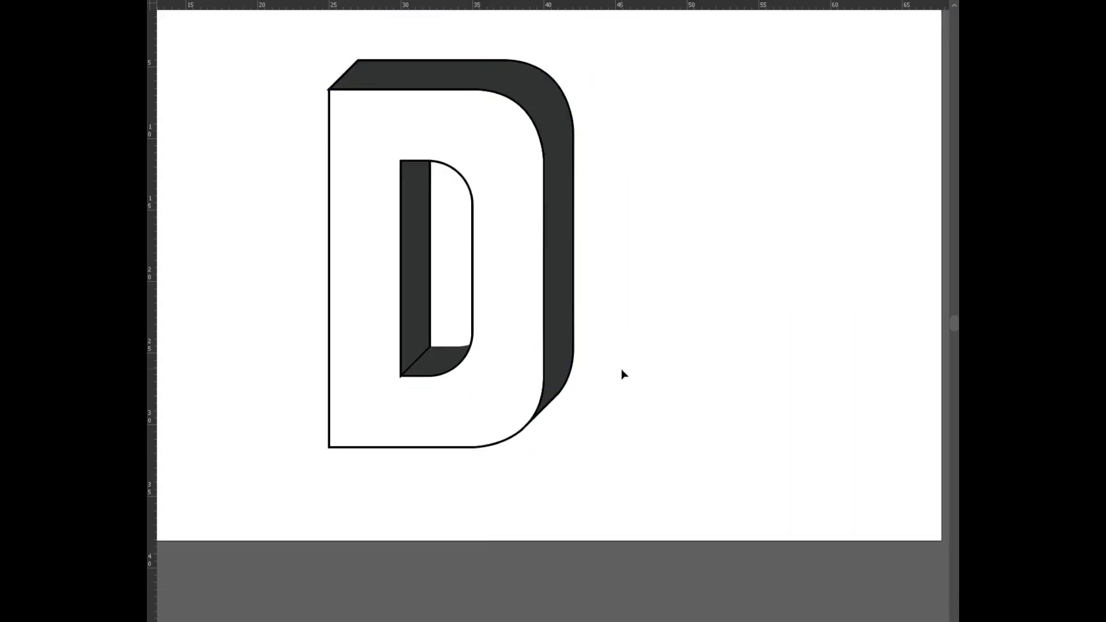
key("ctrl+r")
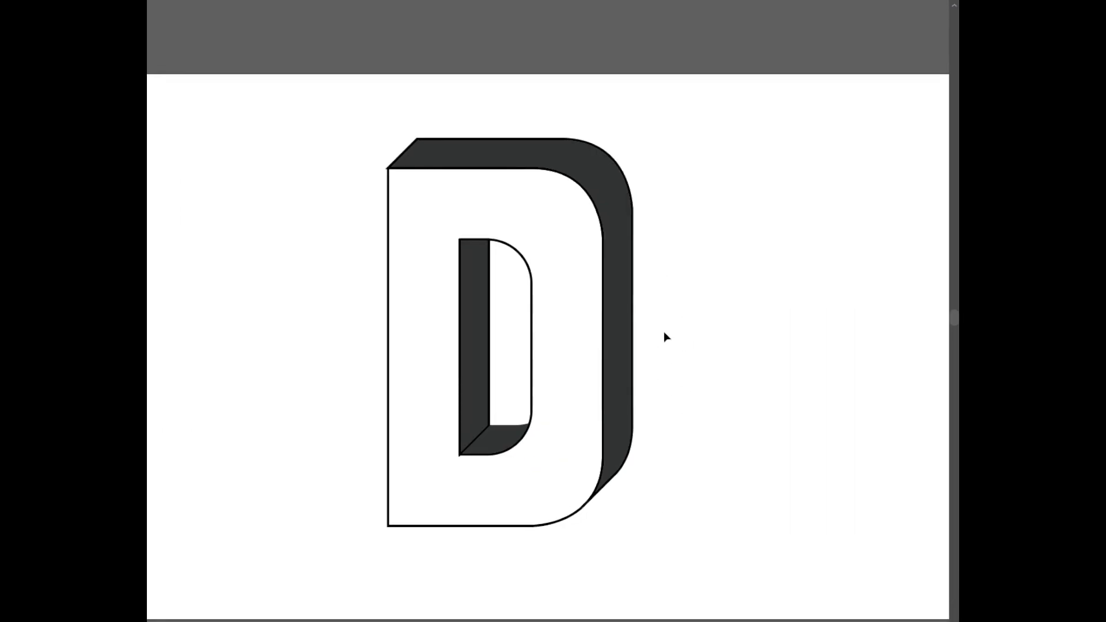
scroll(665, 327, "up", 1)
left_click_drag(706, 275, 759, 312)
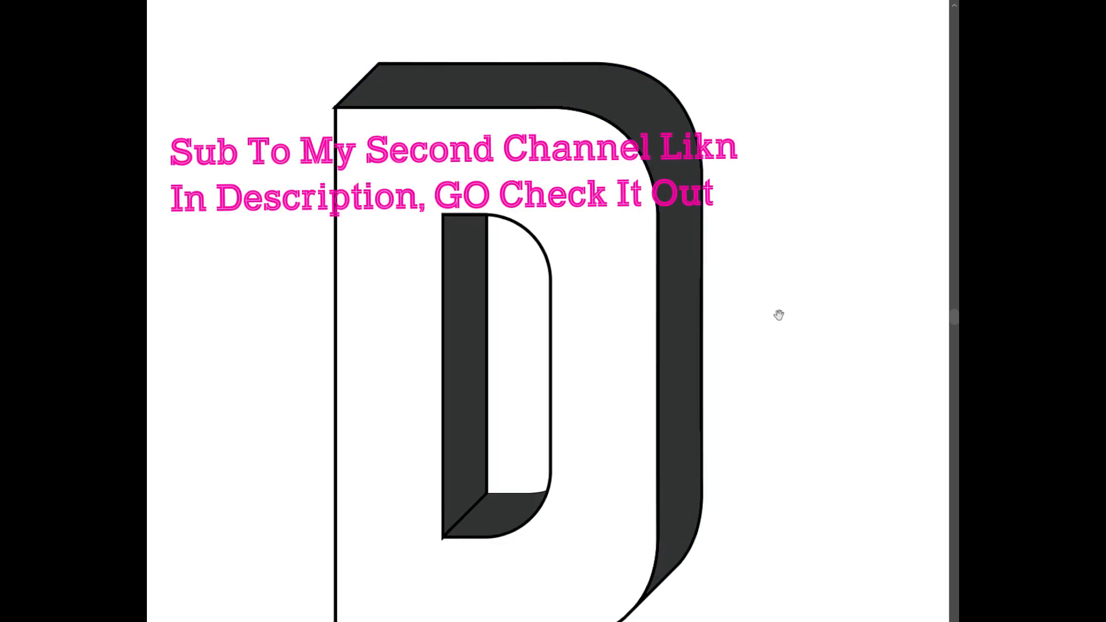
left_click_drag(780, 365, 796, 332)
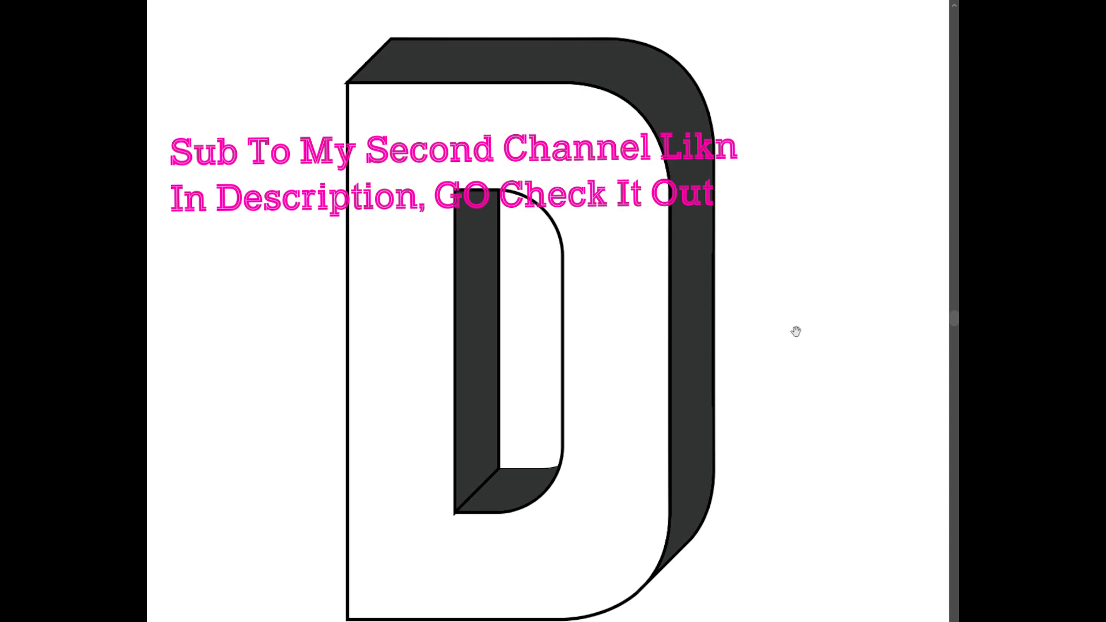